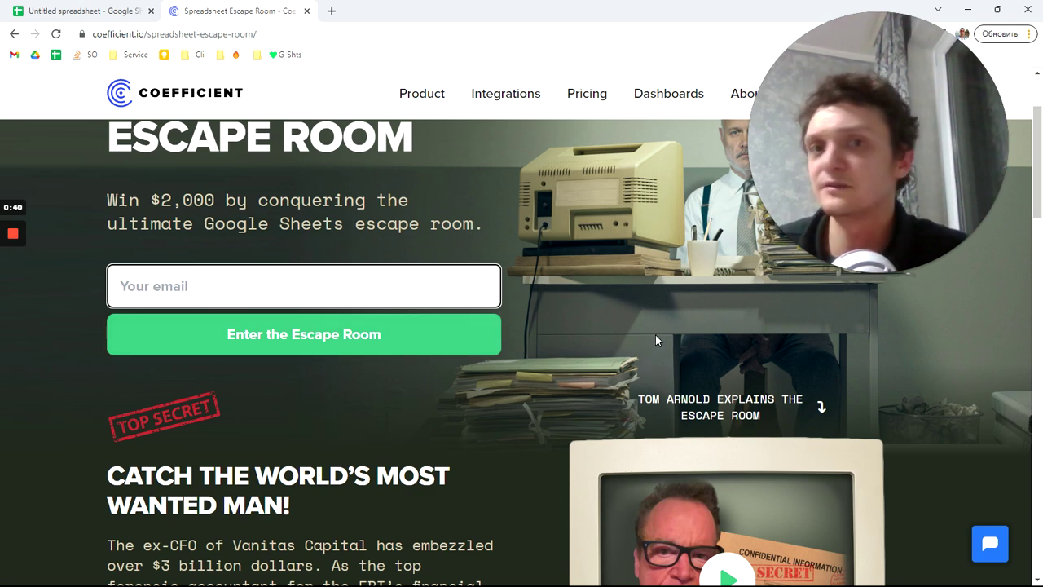
# Look over the escape room page's story and cash prize sections
pyautogui.scroll(-5, 650, 334)
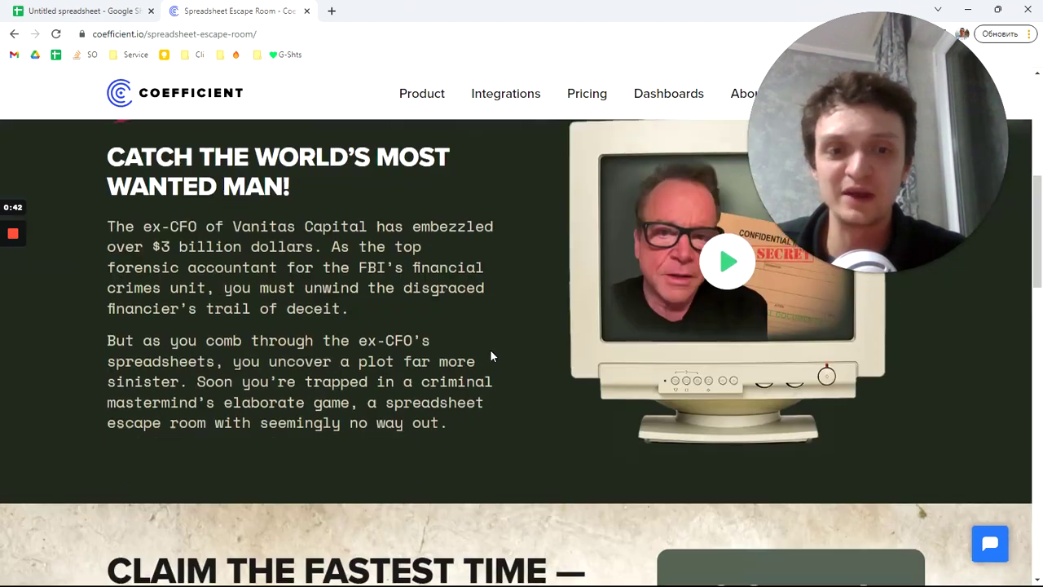
pyautogui.scroll(-4, 483, 353)
pyautogui.scroll(2, 619, 375)
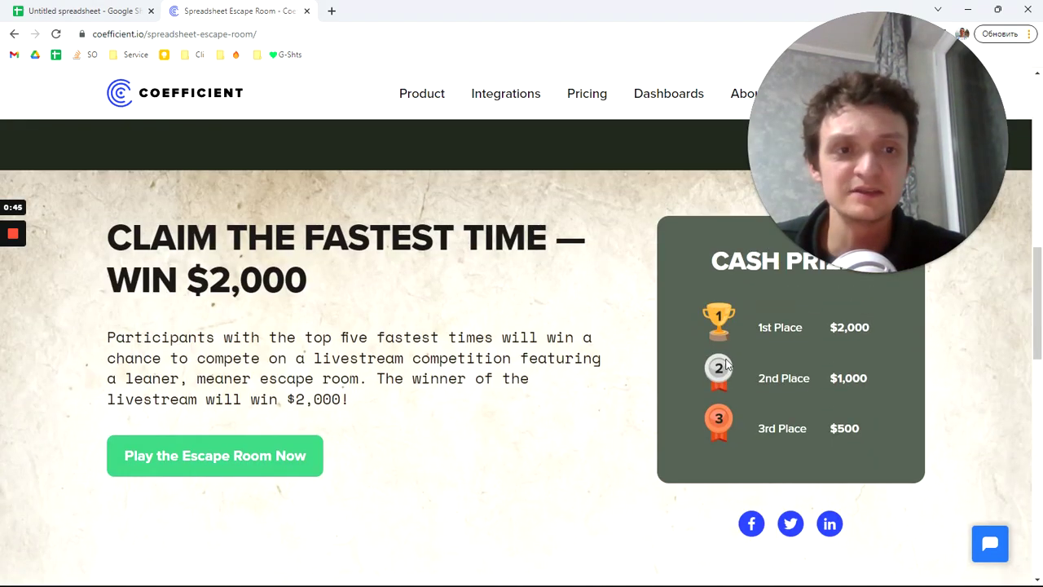
# Switch to the Google Sheets spreadsheet and start a flag column beside the project data with 0 in E2 and 1 in E3
pyautogui.click(87, 12)
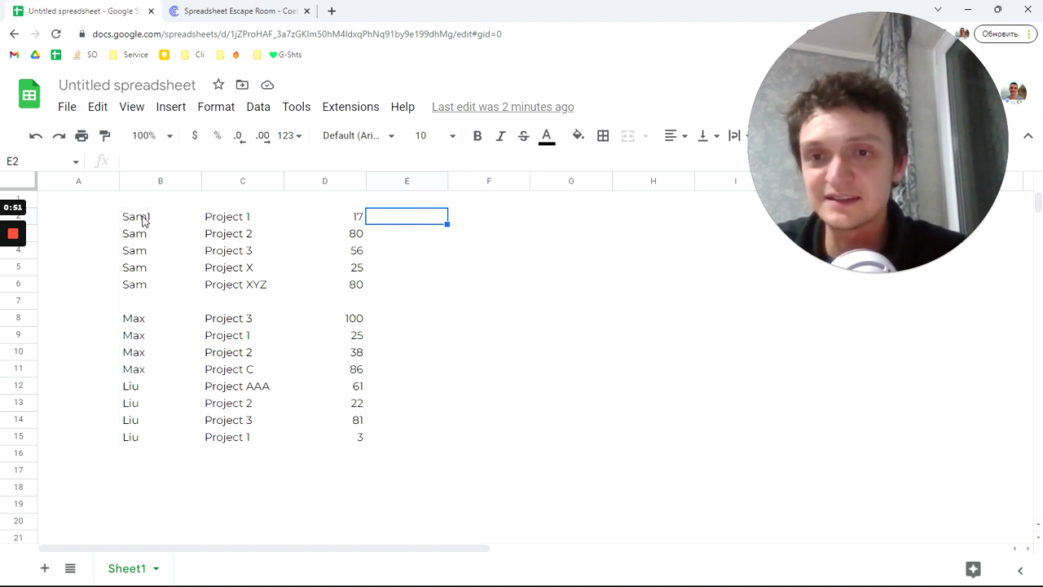
pyautogui.moveTo(143, 220); pyautogui.dragTo(332, 442)
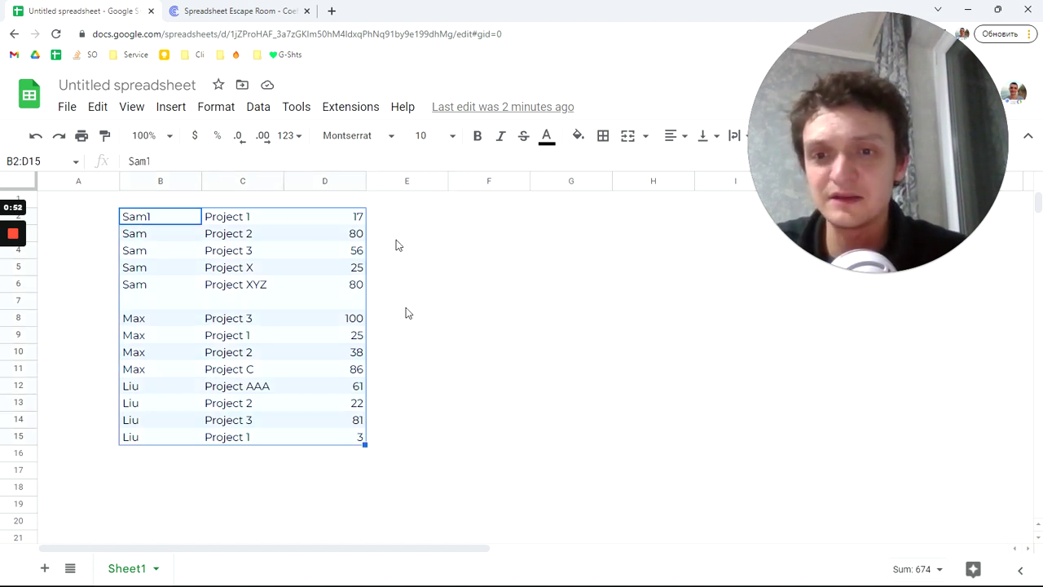
pyautogui.click(394, 215)
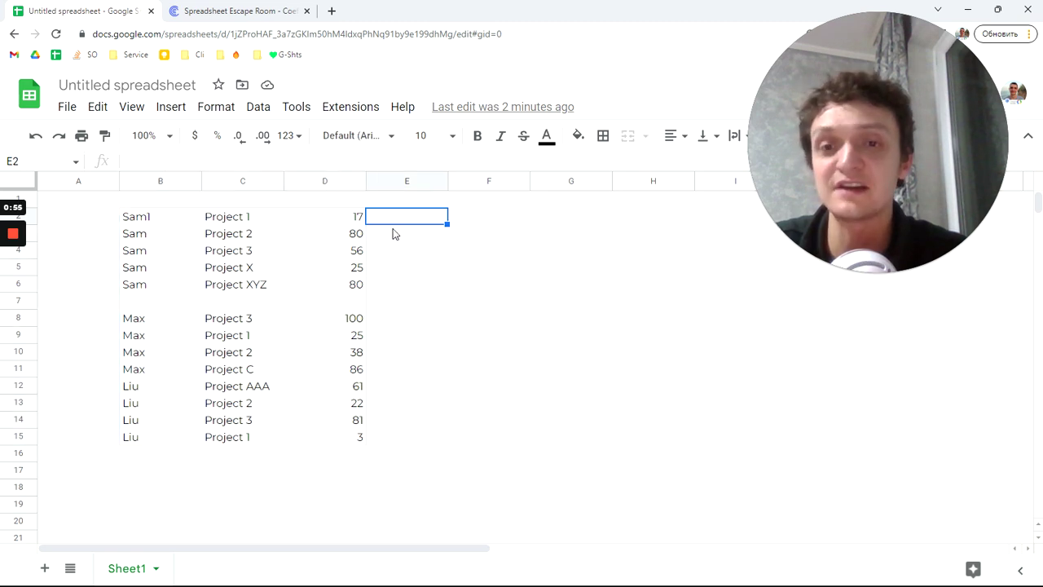
pyautogui.write('0')
pyautogui.press('Return')
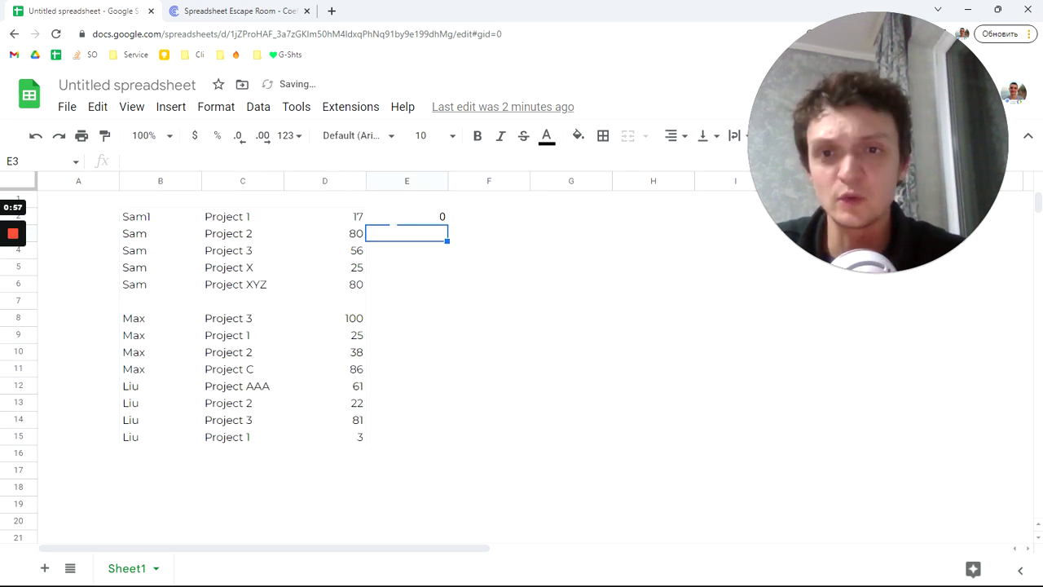
pyautogui.write('1')
pyautogui.press('Return')
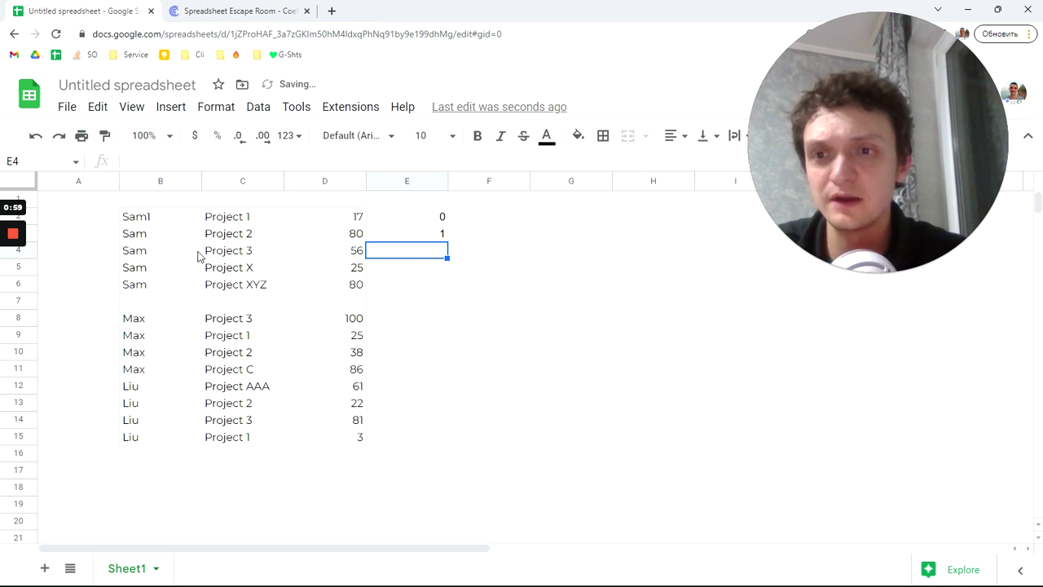
# Flag the first row of the name group below the blank row by entering 1 in E8
pyautogui.moveTo(149, 236); pyautogui.dragTo(276, 241)
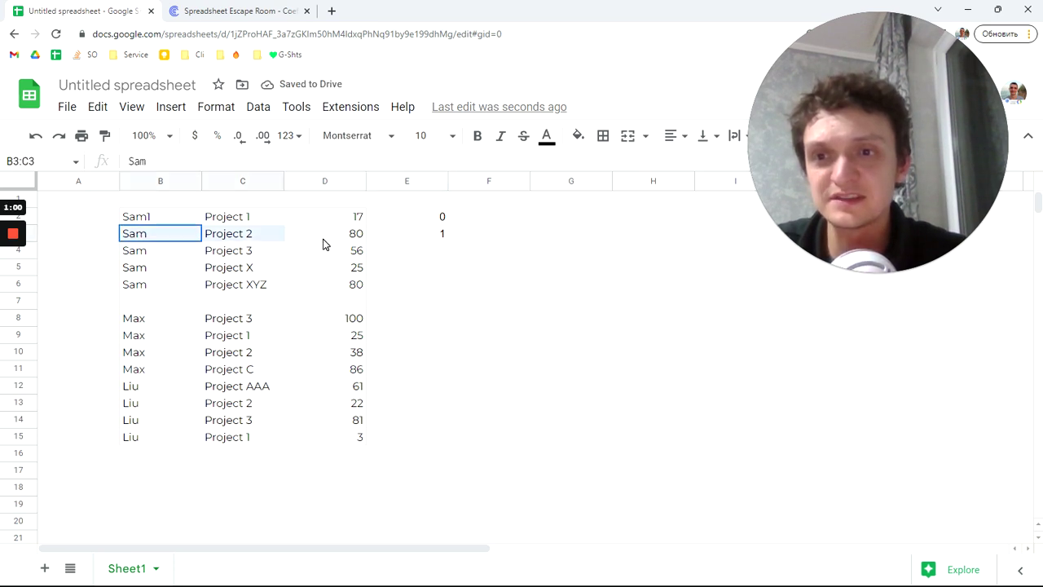
pyautogui.click(132, 238)
pyautogui.click(154, 322)
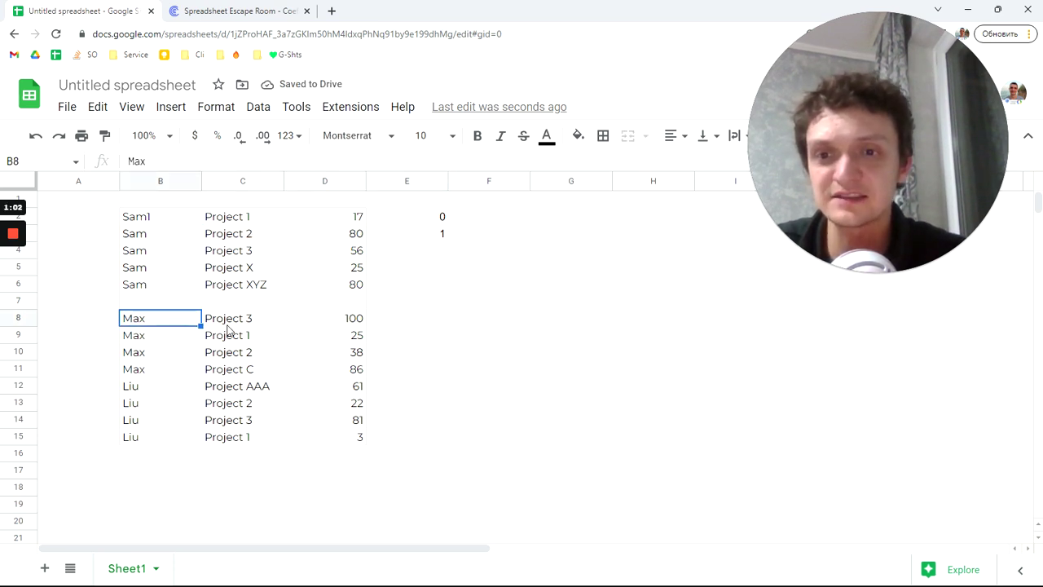
pyautogui.click(414, 308)
pyautogui.click(403, 320)
pyautogui.write('1')
pyautogui.click(410, 356)
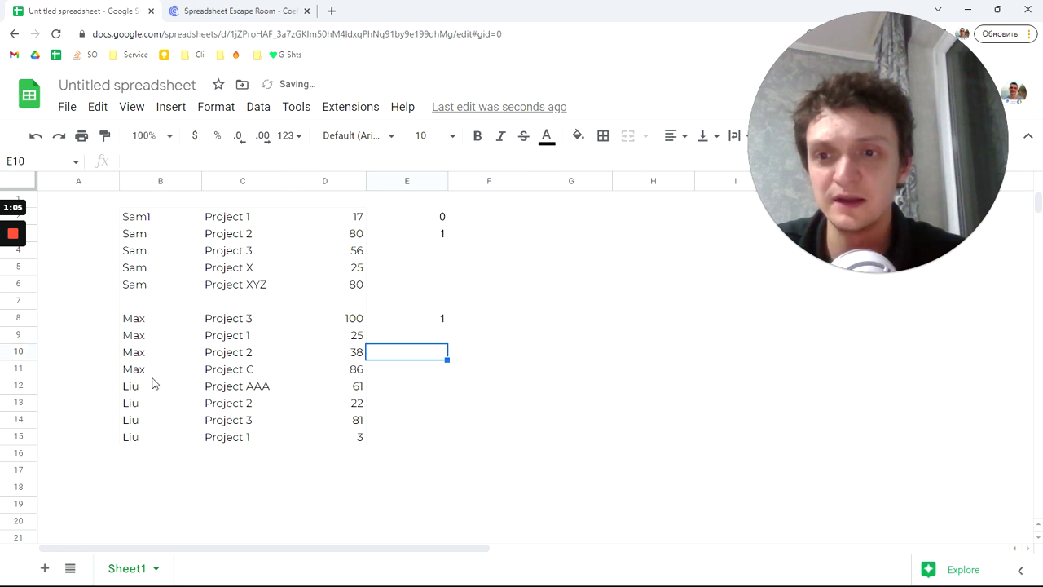
# Flag the first row of the last name group by entering 1 in E12
pyautogui.click(135, 389)
pyautogui.moveTo(292, 397); pyautogui.dragTo(407, 384)
pyautogui.click(407, 385)
pyautogui.write('1')
pyautogui.click(402, 422)
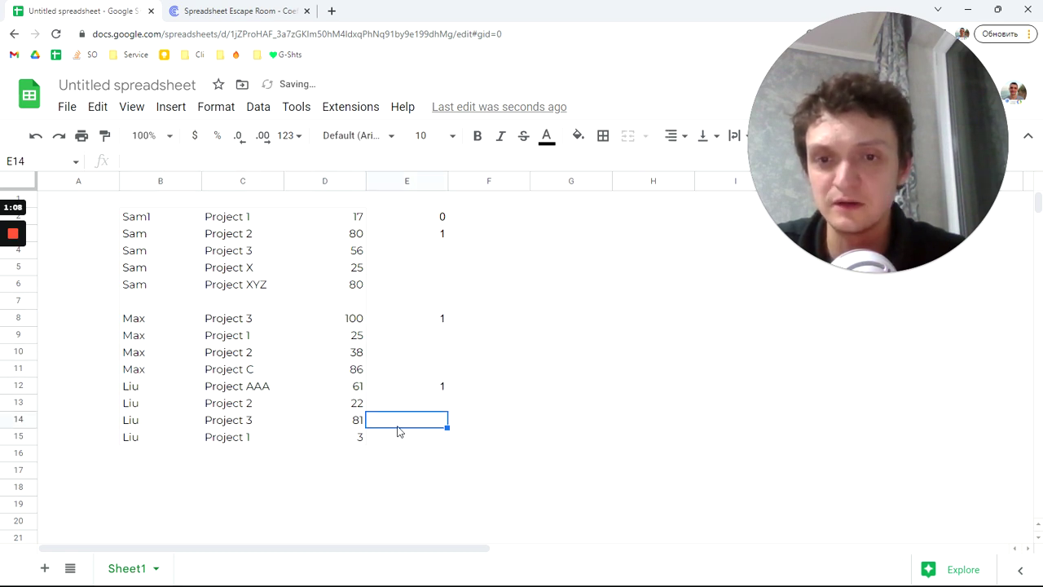
# Enter 0 in E4, E5 and E6 for the remaining rows above the blank row
pyautogui.click(402, 301)
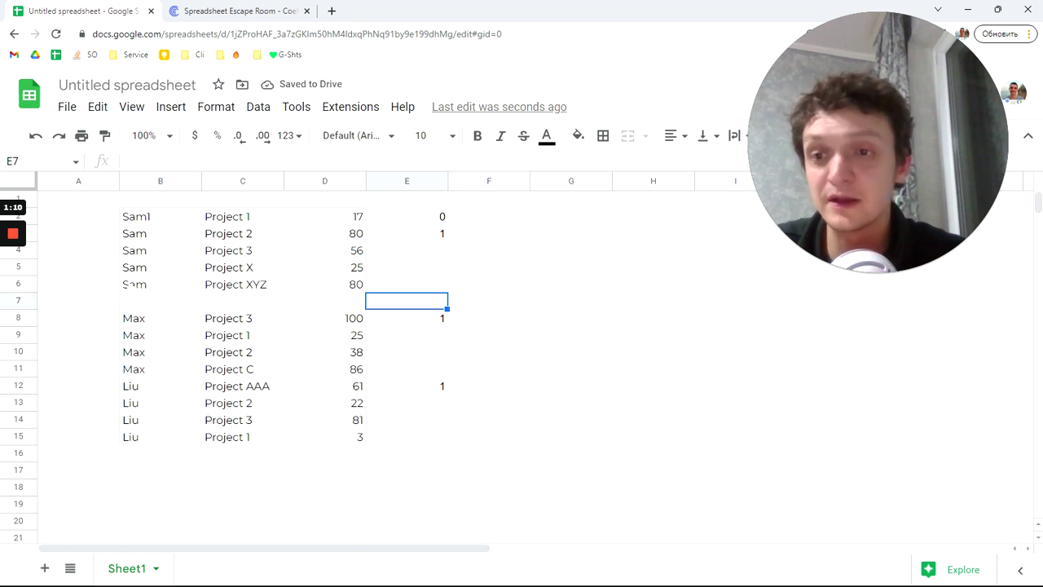
pyautogui.click(142, 303)
pyautogui.click(403, 286)
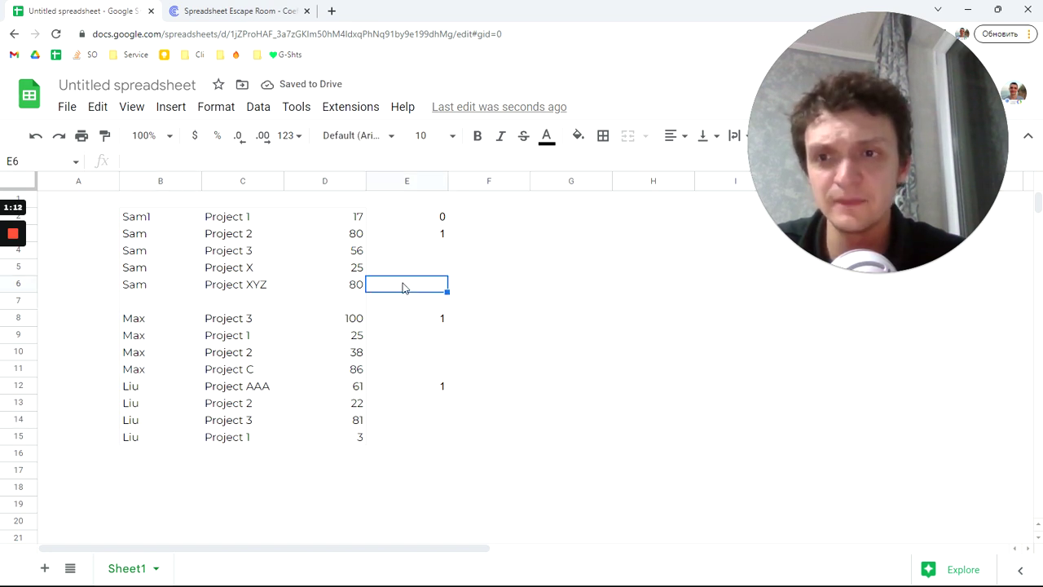
pyautogui.click(433, 255)
pyautogui.write('0')
pyautogui.press('Return')
pyautogui.write('0')
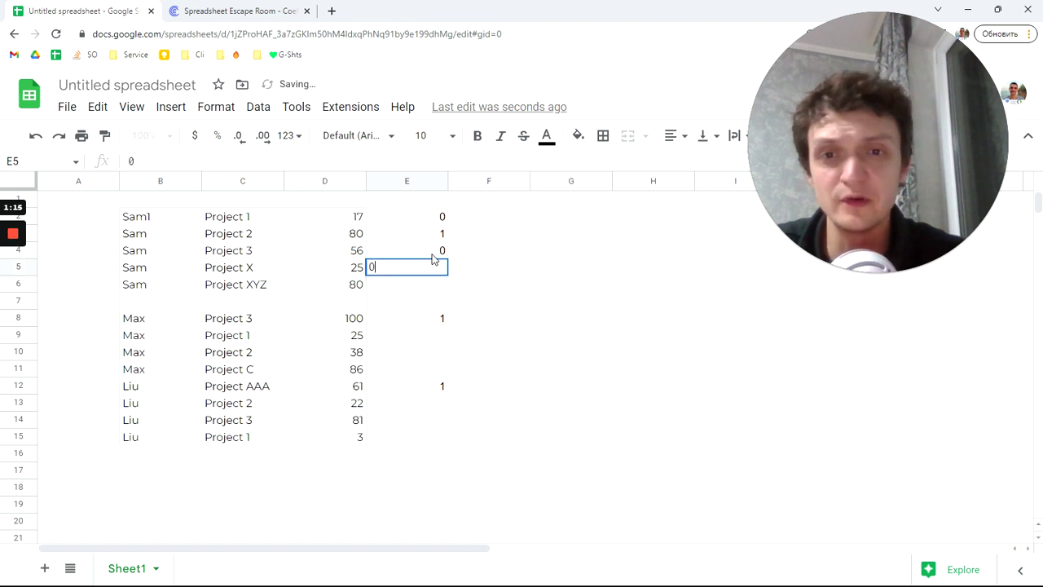
pyautogui.press('Return')
pyautogui.write('0')
pyautogui.press('Return')
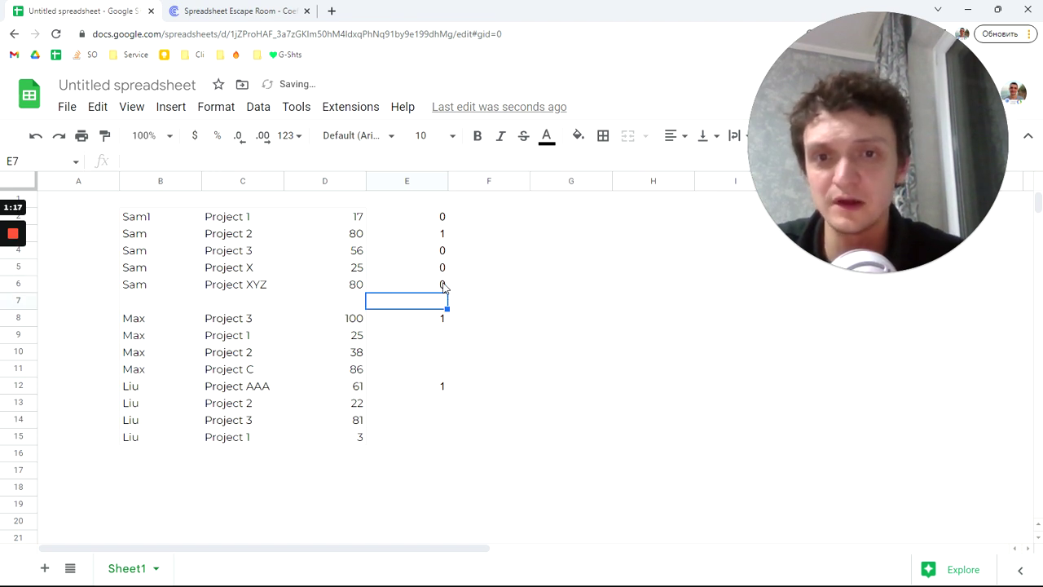
# Copy the 0 from E6 into E9:E11 and E13:E15 to complete the flag column
pyautogui.press('Up')
pyautogui.hotkey('ctrl', 'c')
pyautogui.press('Down')
pyautogui.press('Down')
pyautogui.press('Down')
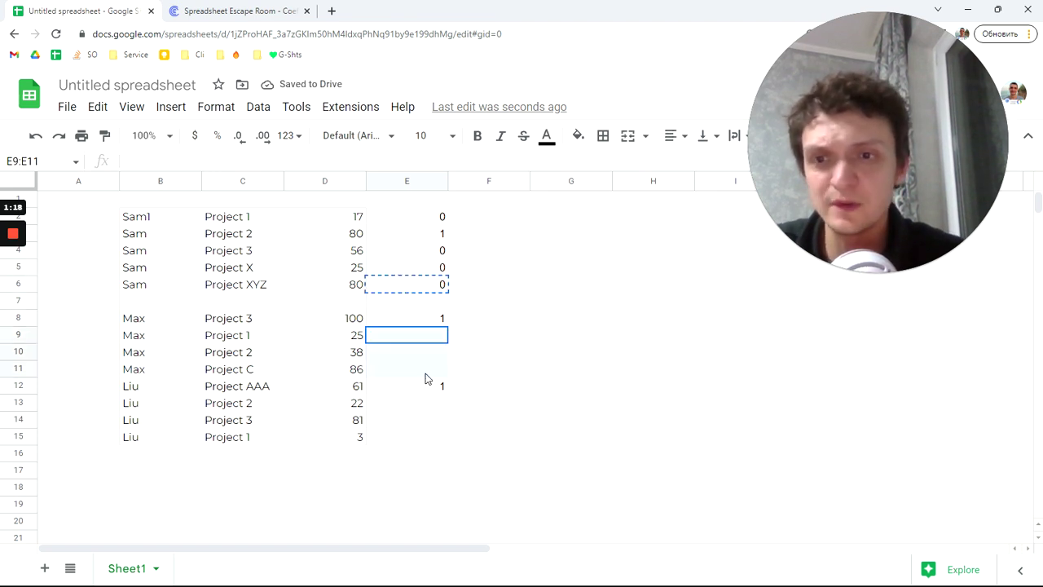
pyautogui.keyDown('shift'); pyautogui.click(426, 373); pyautogui.keyUp('shift')
pyautogui.hotkey('ctrl', 'v')
pyautogui.click(422, 405)
pyautogui.hotkey('ctrl', 'v')
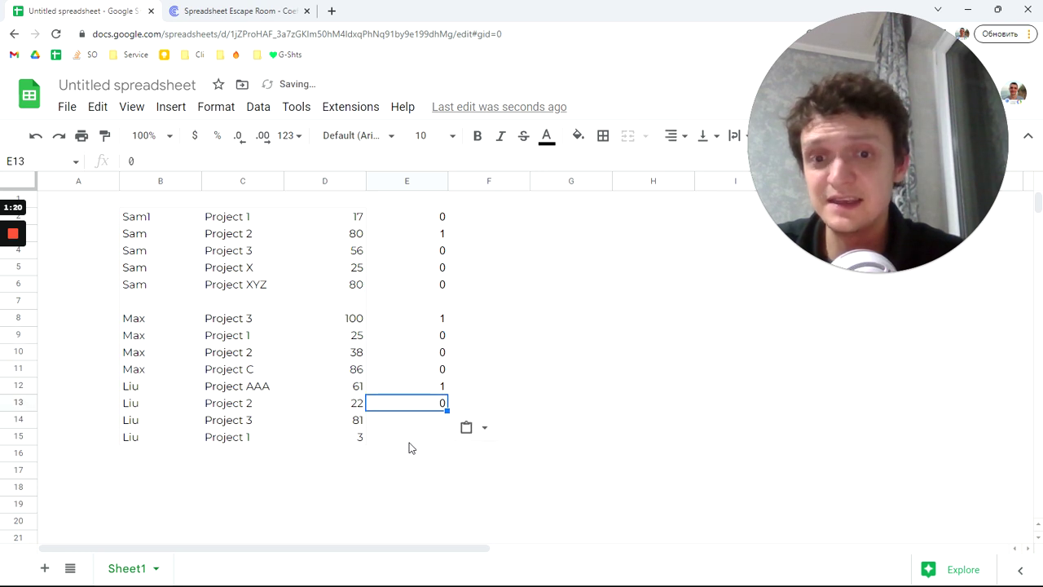
pyautogui.keyDown('shift'); pyautogui.click(409, 444); pyautogui.keyUp('shift')
pyautogui.hotkey('ctrl', 'v')
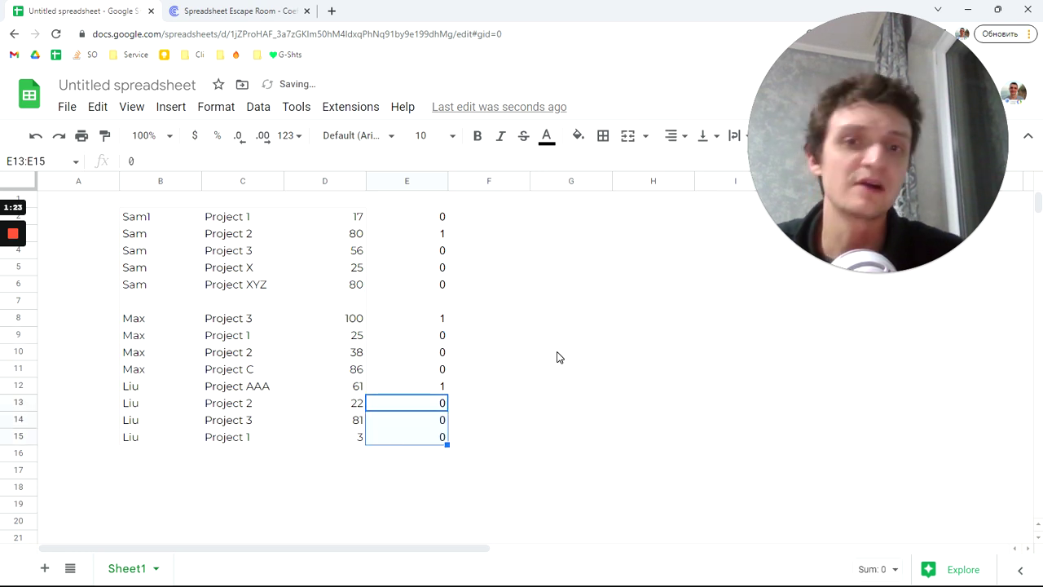
pyautogui.click(557, 355)
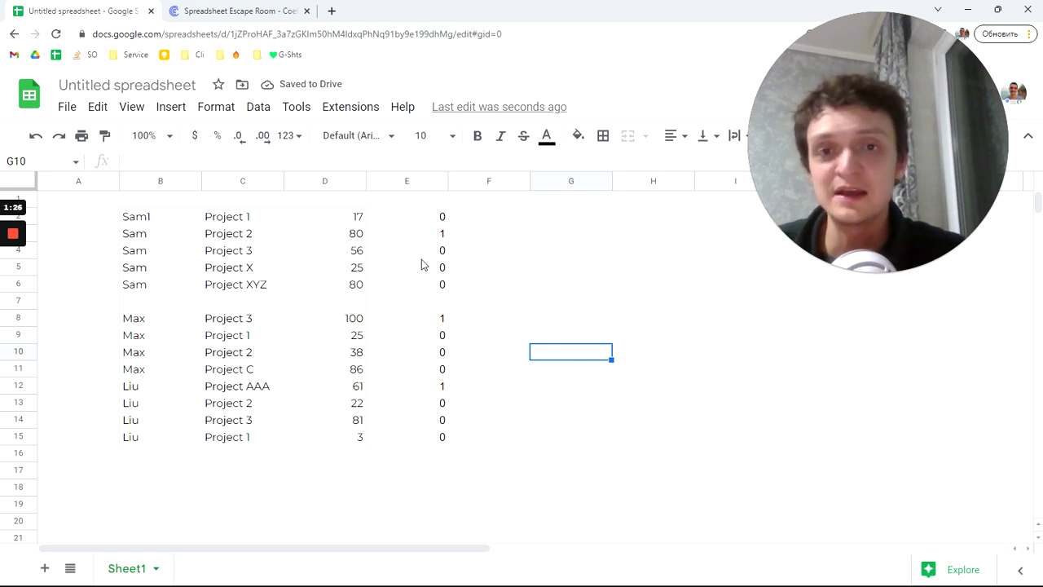
pyautogui.moveTo(424, 216); pyautogui.dragTo(424, 444)
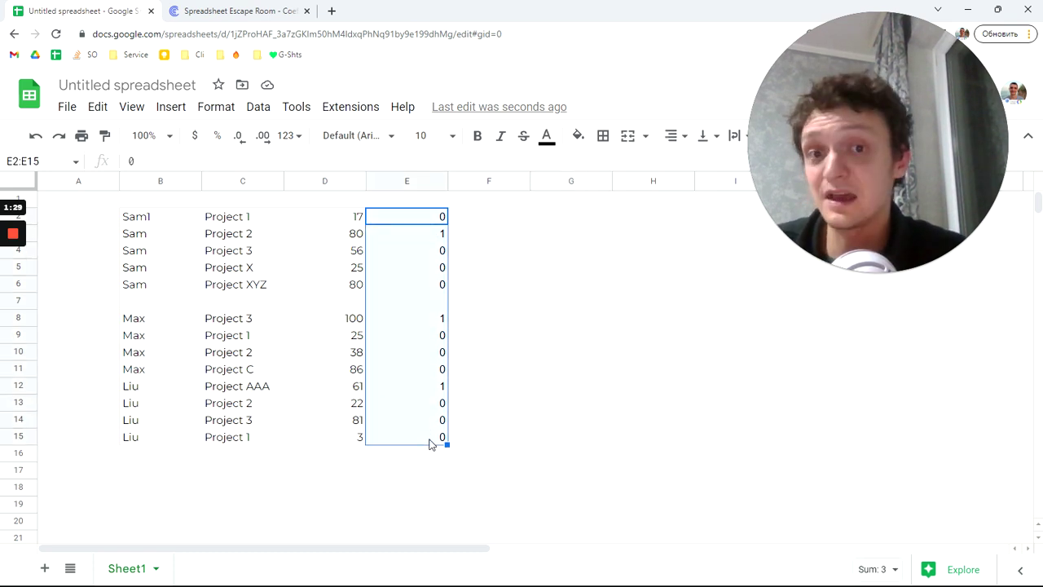
pyautogui.click(412, 388)
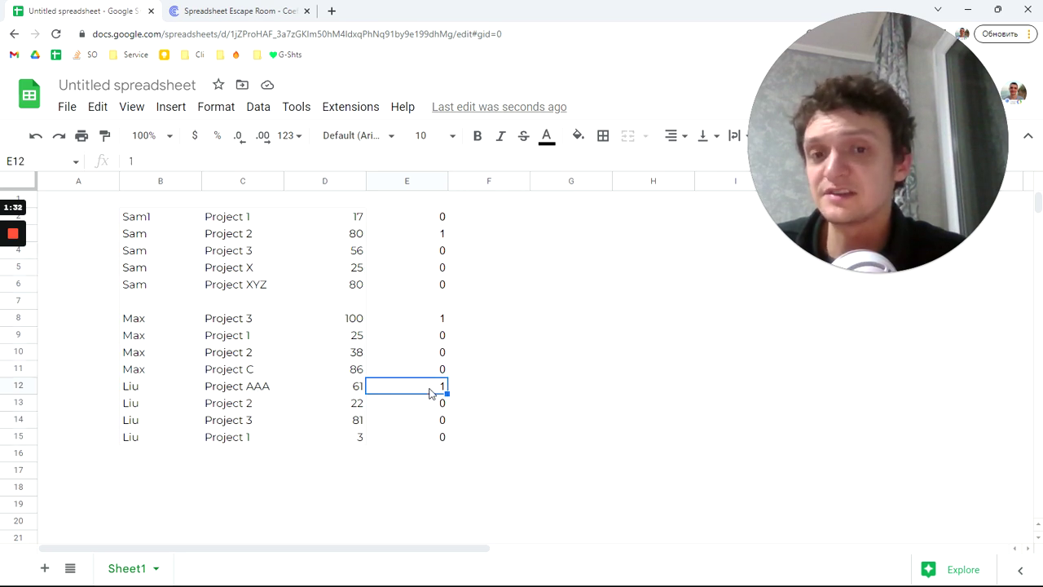
# Begin a SCAN formula in G2 with initial value 1 and the flag range E2:E15
pyautogui.click(578, 216)
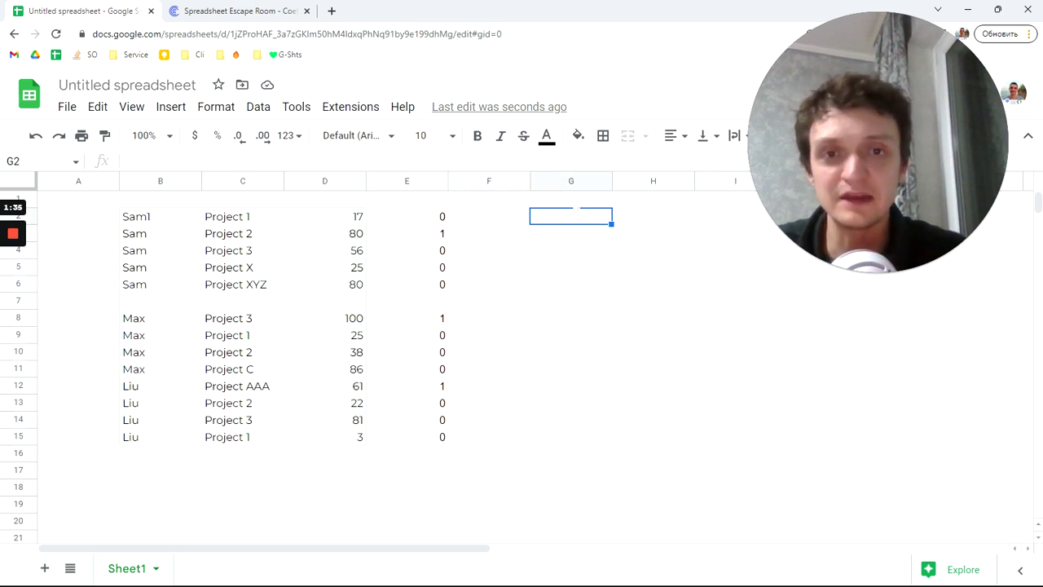
pyautogui.write('=')
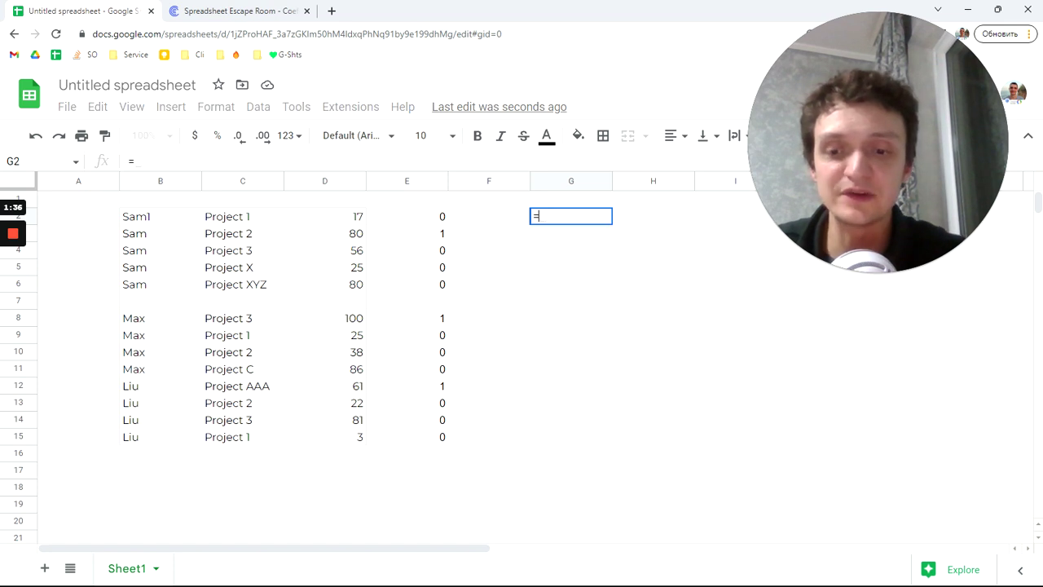
pyautogui.write('SCAN(')
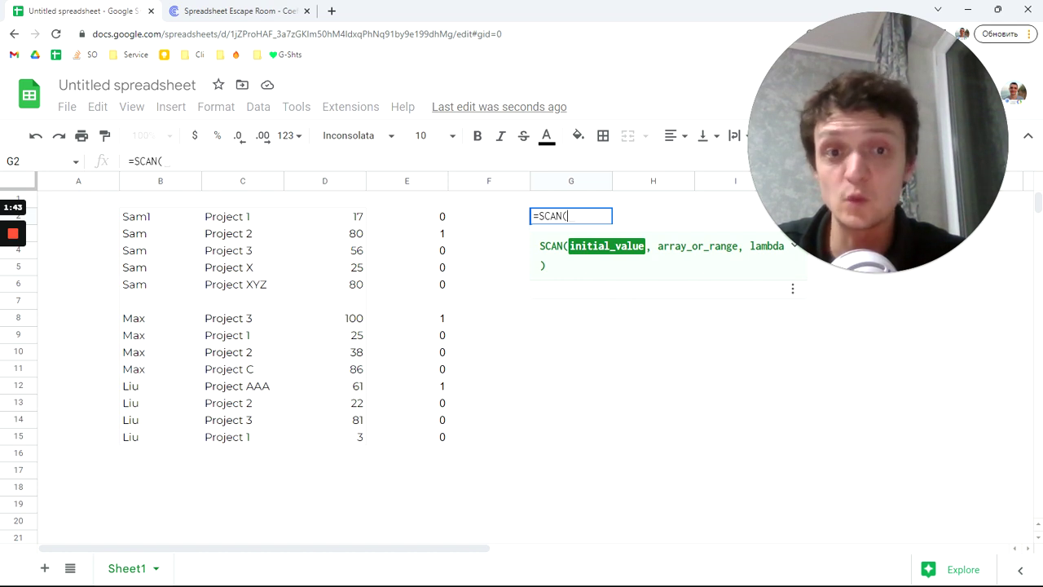
pyautogui.write('1')
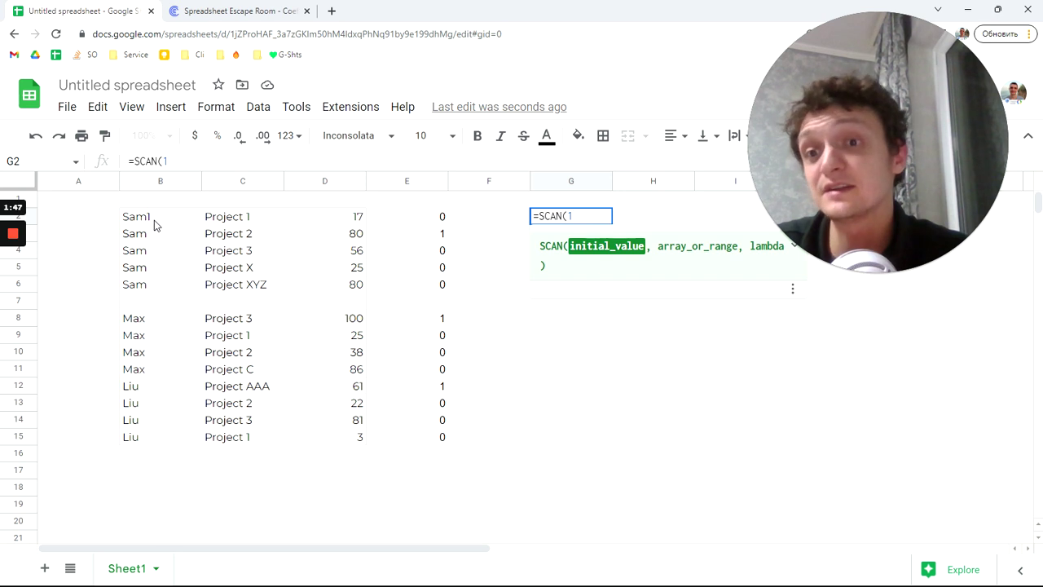
pyautogui.write(',')
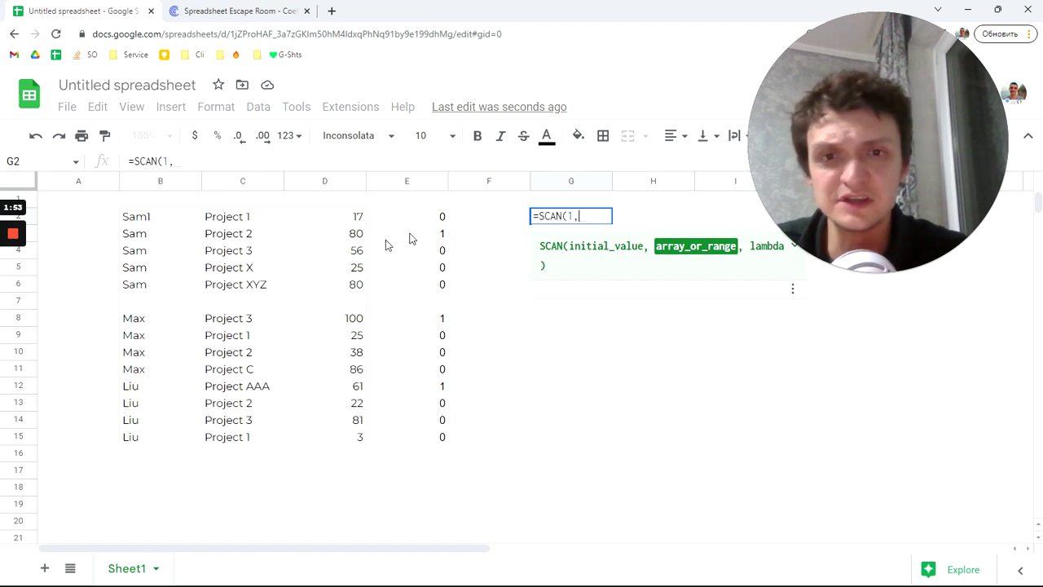
pyautogui.moveTo(411, 217); pyautogui.dragTo(412, 443)
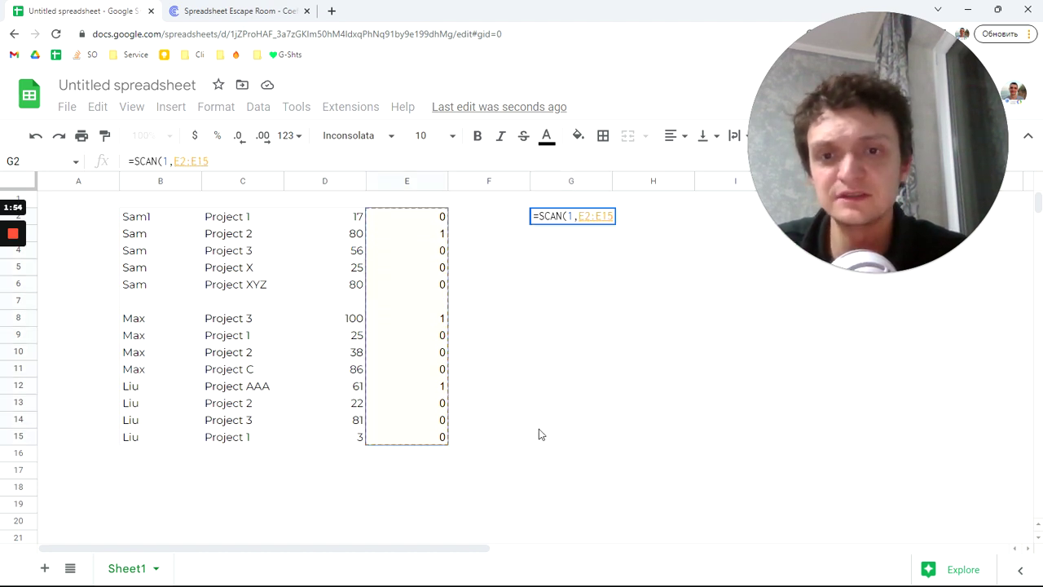
pyautogui.write(',')
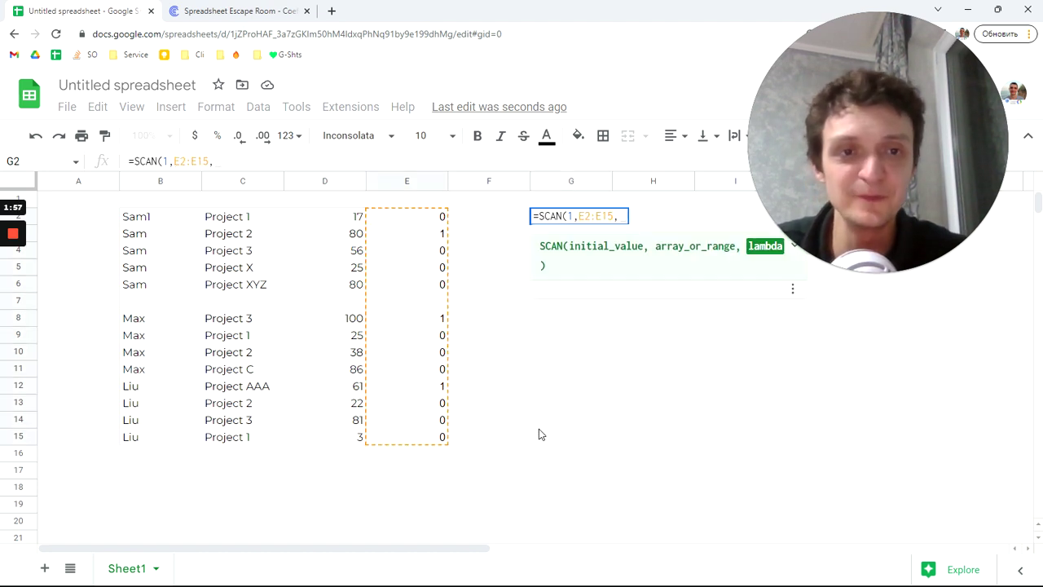
# Add a LAMBDA to the SCAN formula with the argument names ini and v
pyautogui.write('lambda(')
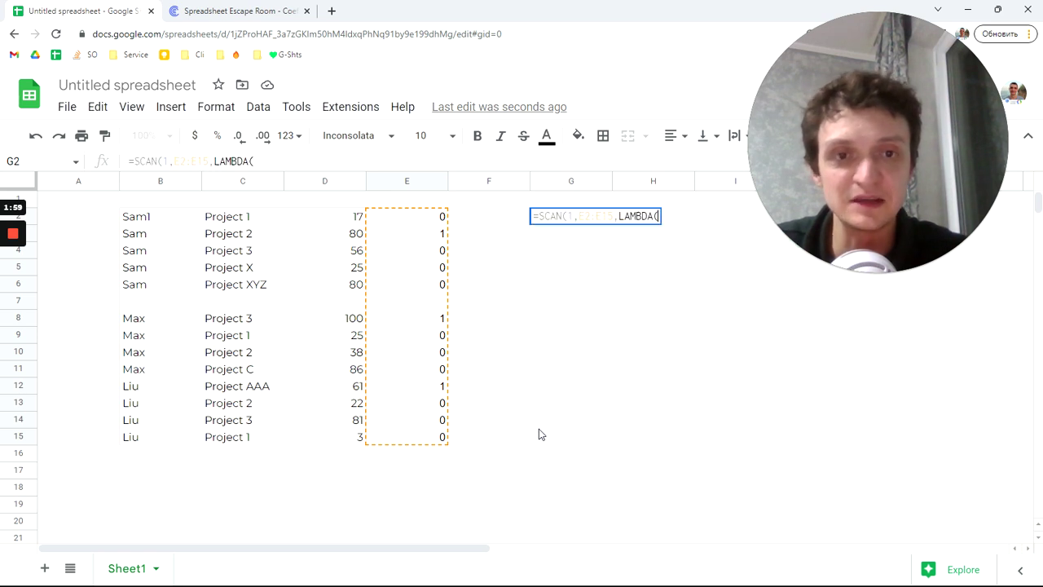
pyautogui.write('ini,')
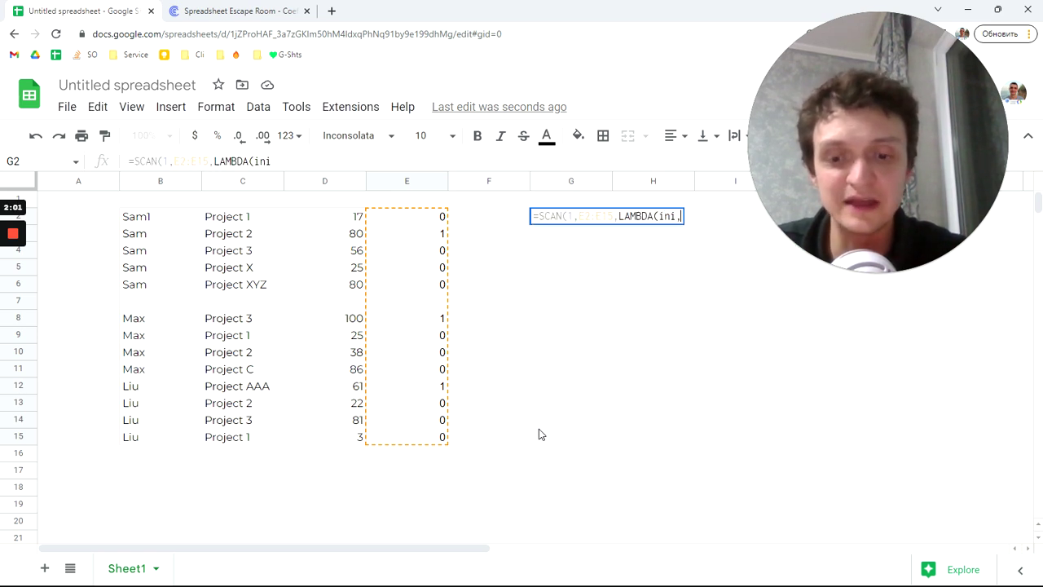
pyautogui.write('v,')
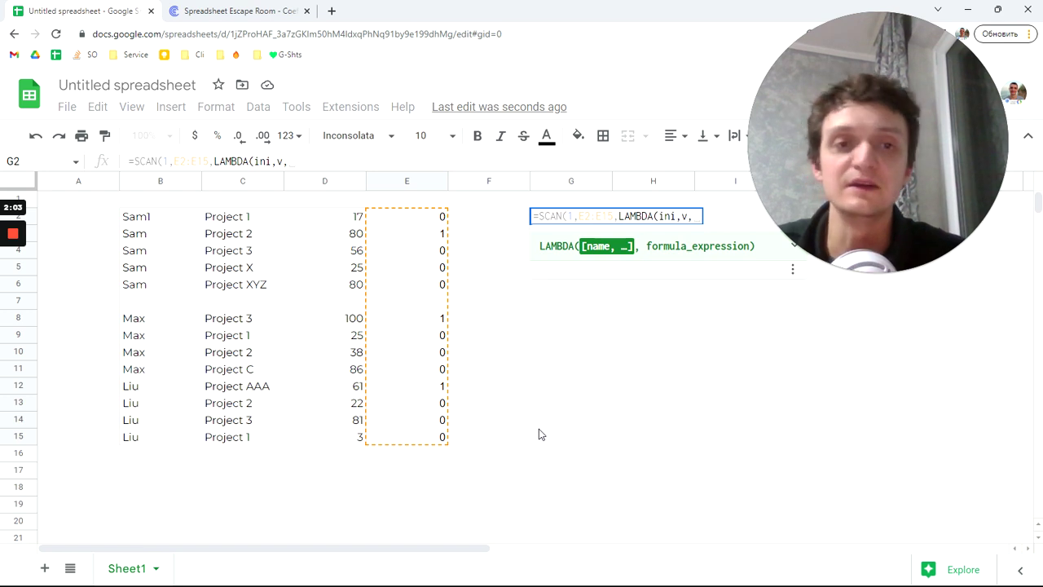
# Add an IF to the LAMBDA in G2 that returns an empty result when v equals ""
pyautogui.click(834, 276)
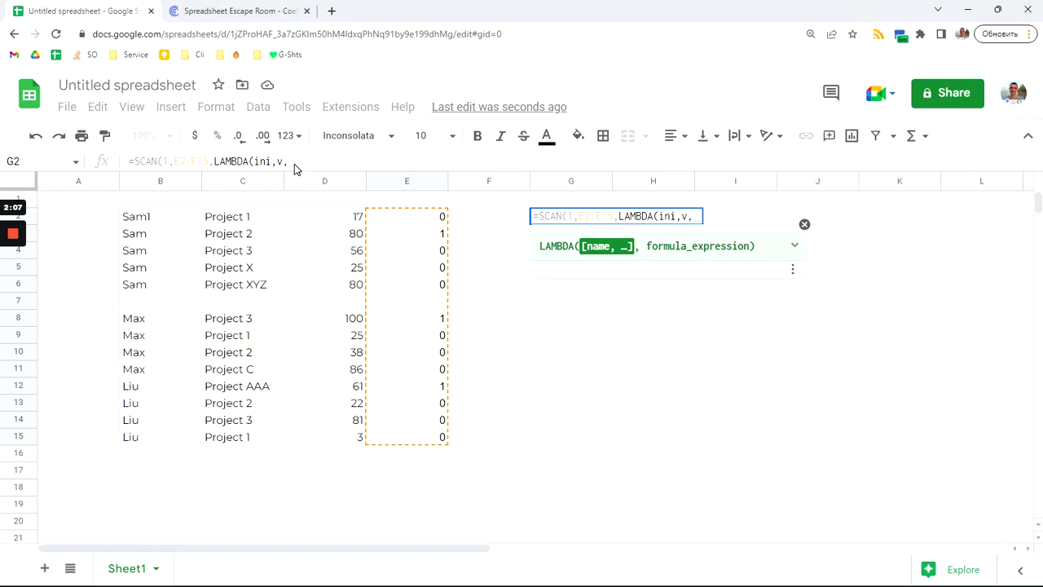
pyautogui.click(295, 163)
pyautogui.write('if(v')
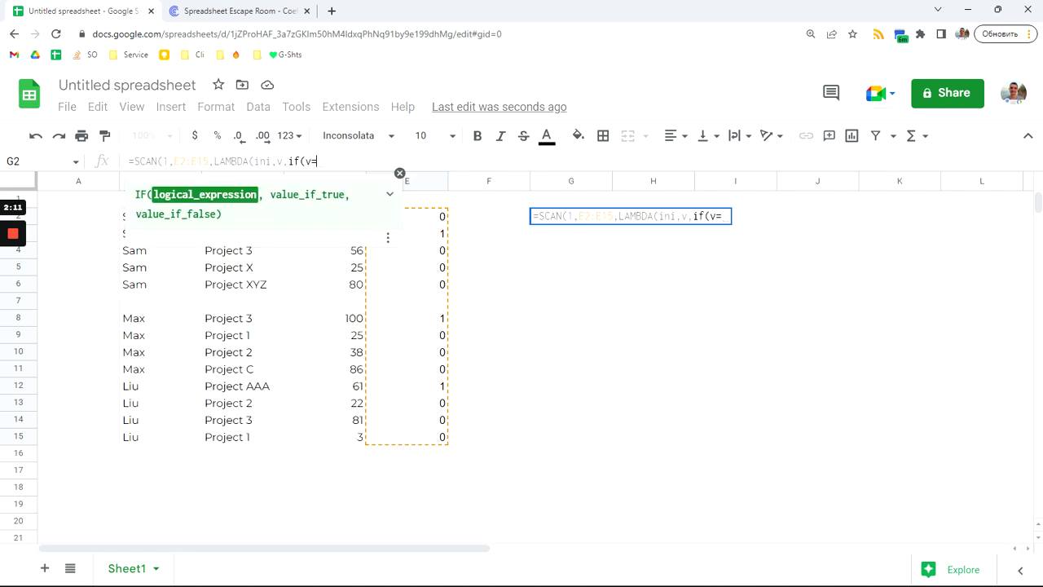
pyautogui.write('="",,')
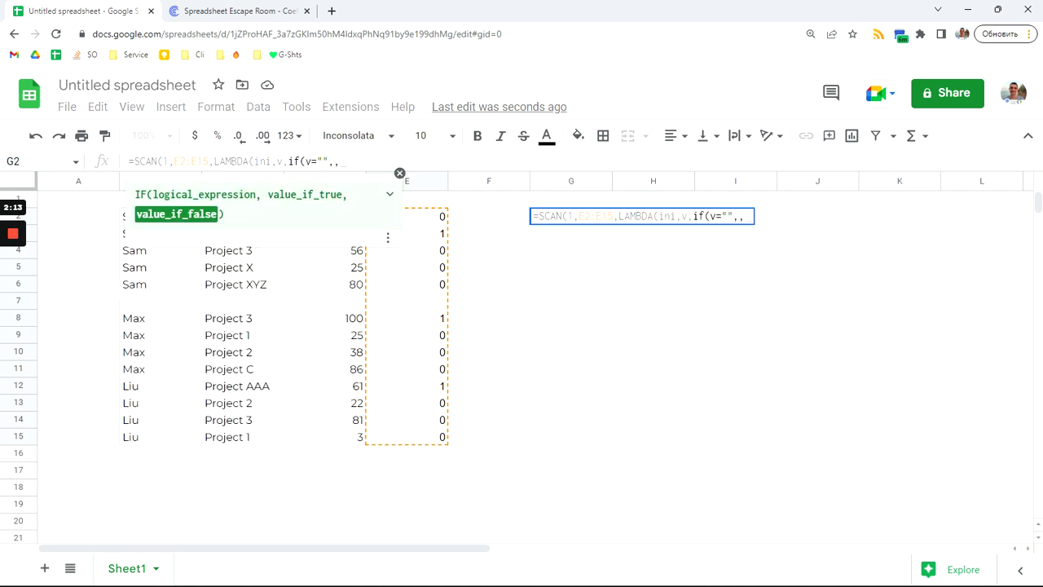
# Nest a second IF that returns 1 when v=1 and otherwise 1+ini, and complete the formula in G2
pyautogui.write('if')
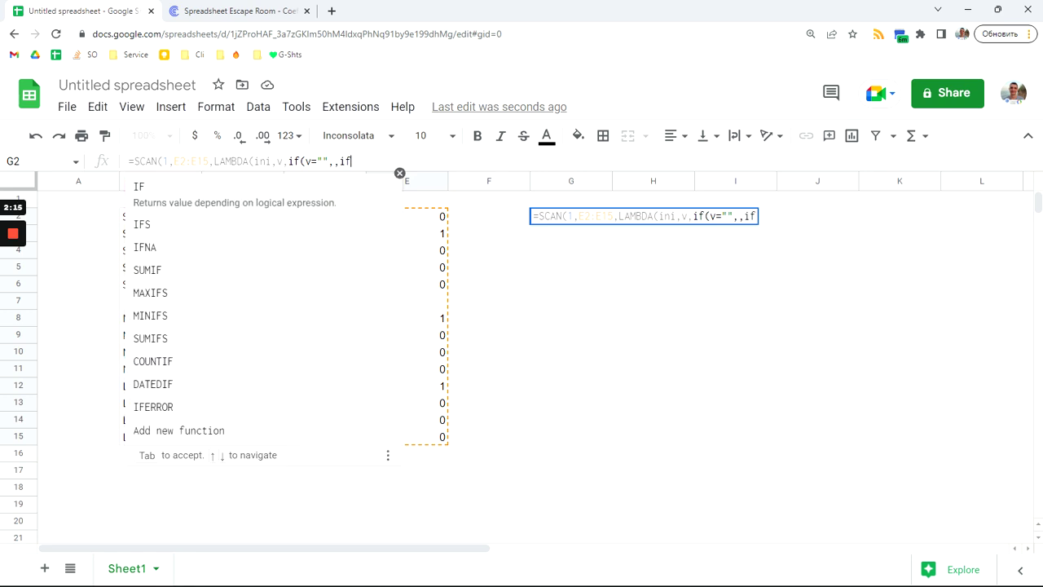
pyautogui.write('(')
pyautogui.write('v=')
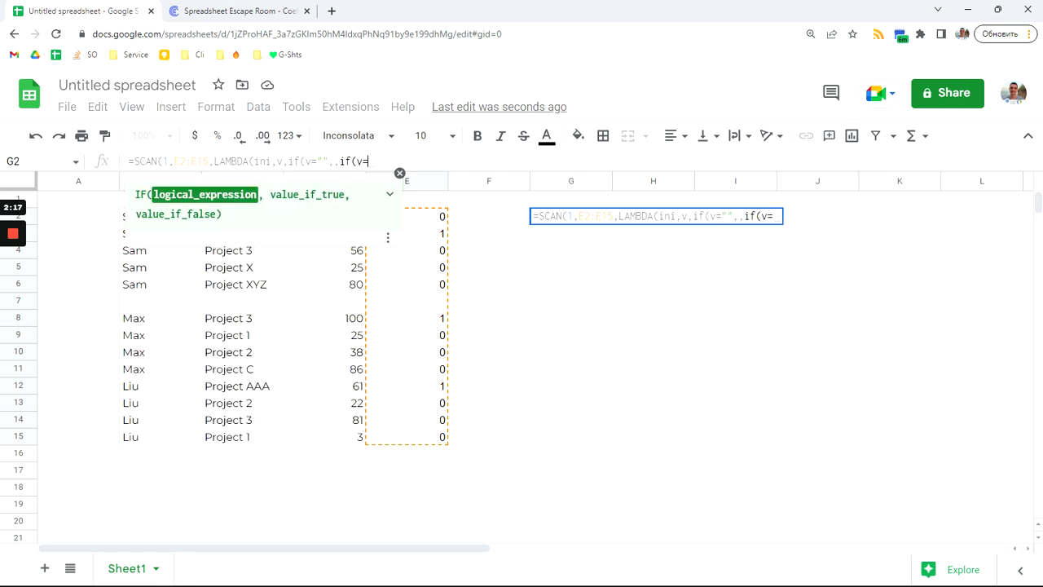
pyautogui.write('1,')
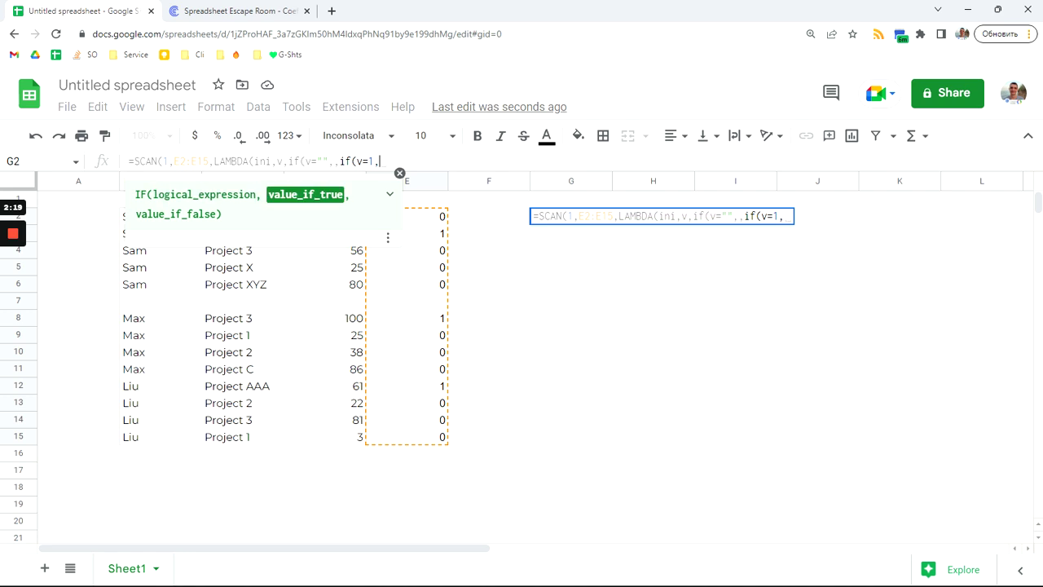
pyautogui.write('1,')
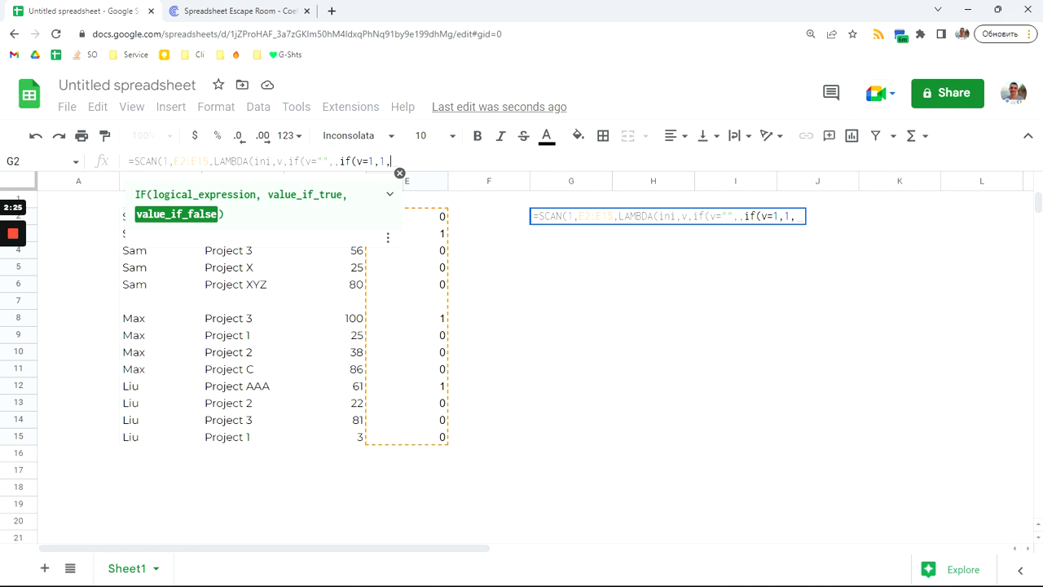
pyautogui.write('1+ini')
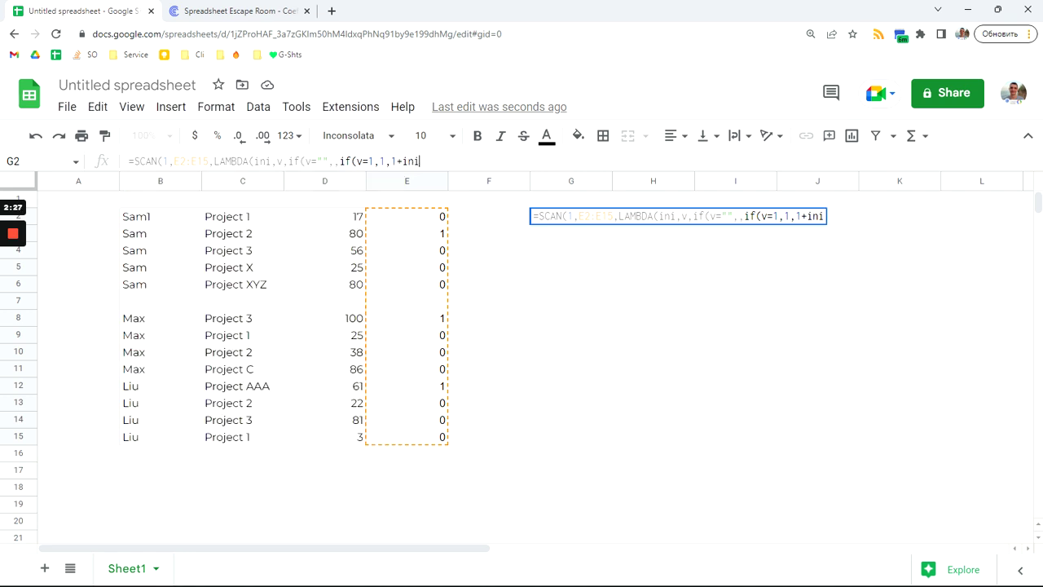
pyautogui.write(')')
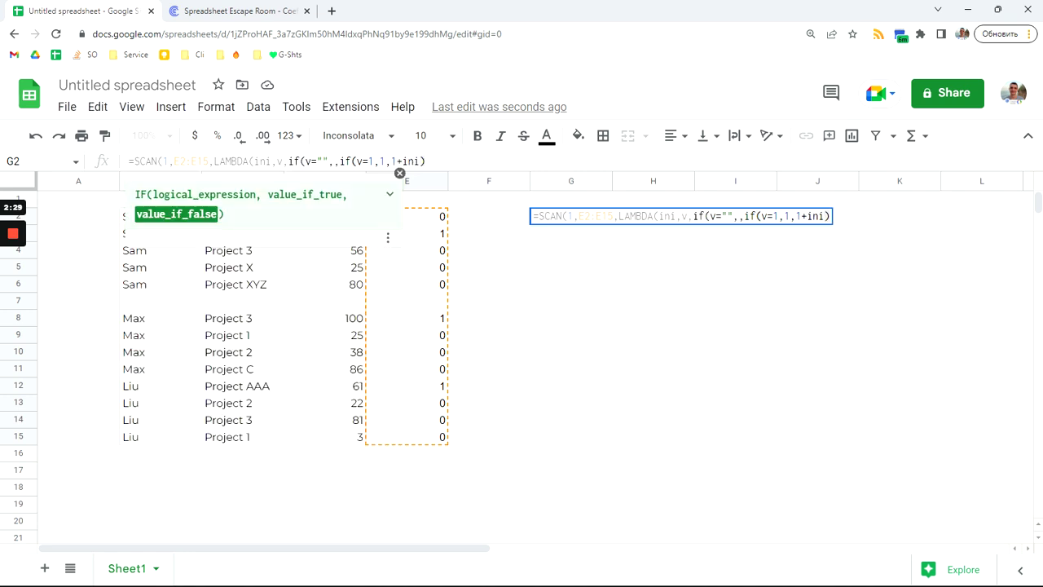
pyautogui.press('Return')
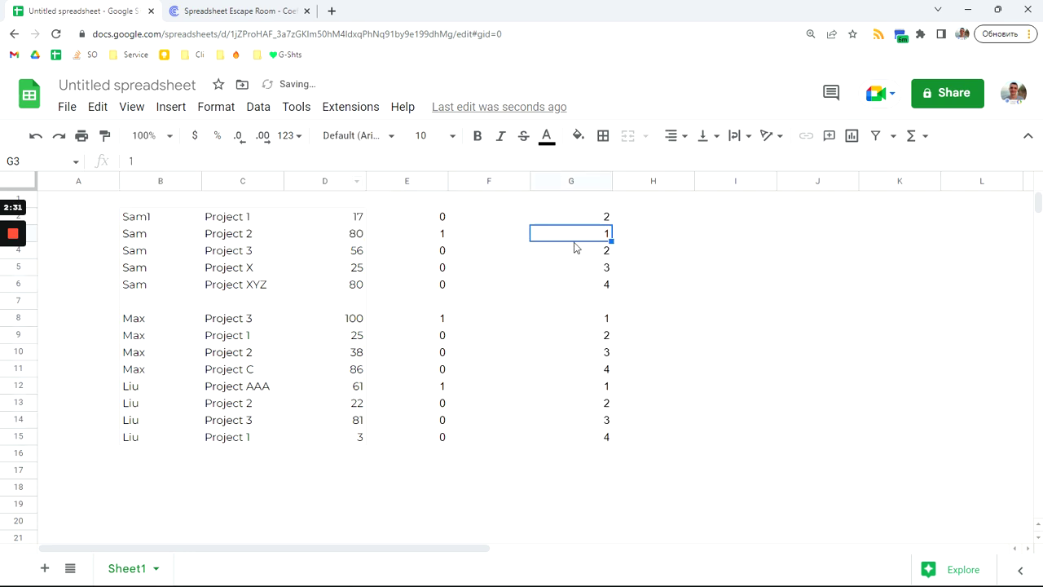
# Set the initial value of the SCAN formula in G2 to 0
pyautogui.click(587, 218)
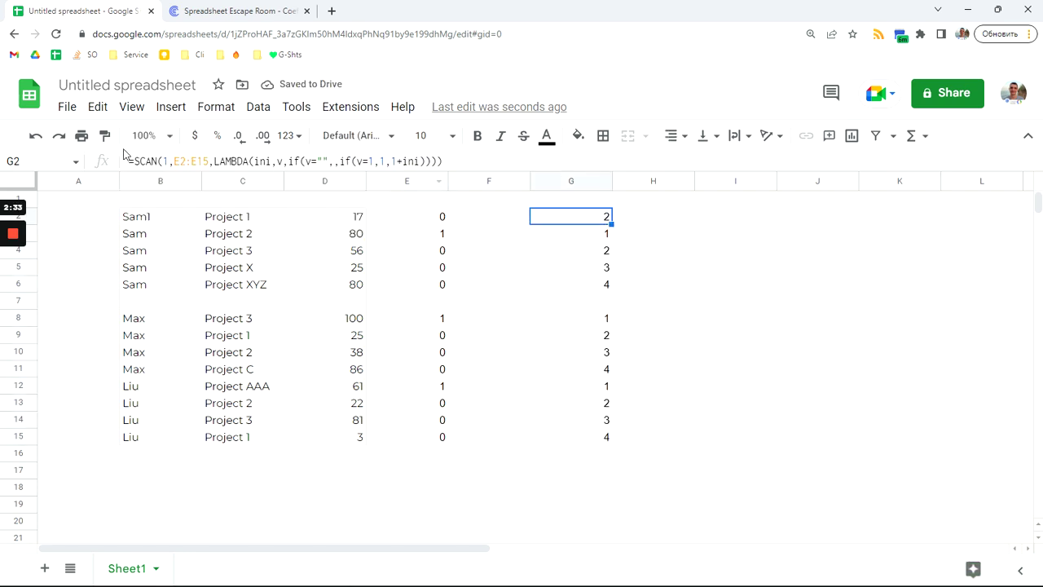
pyautogui.doubleClick(164, 161)
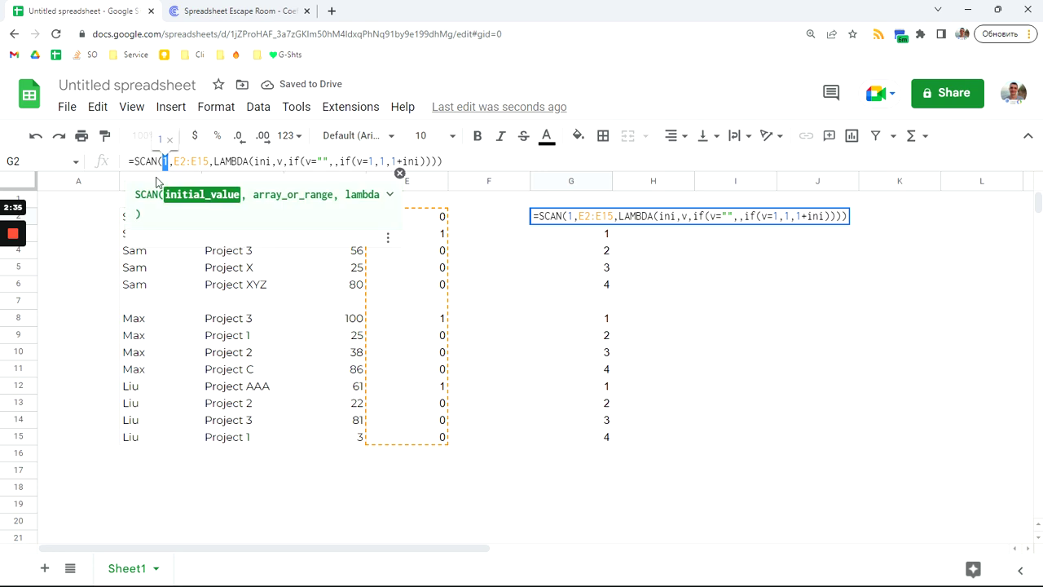
pyautogui.write('0')
pyautogui.press('Return')
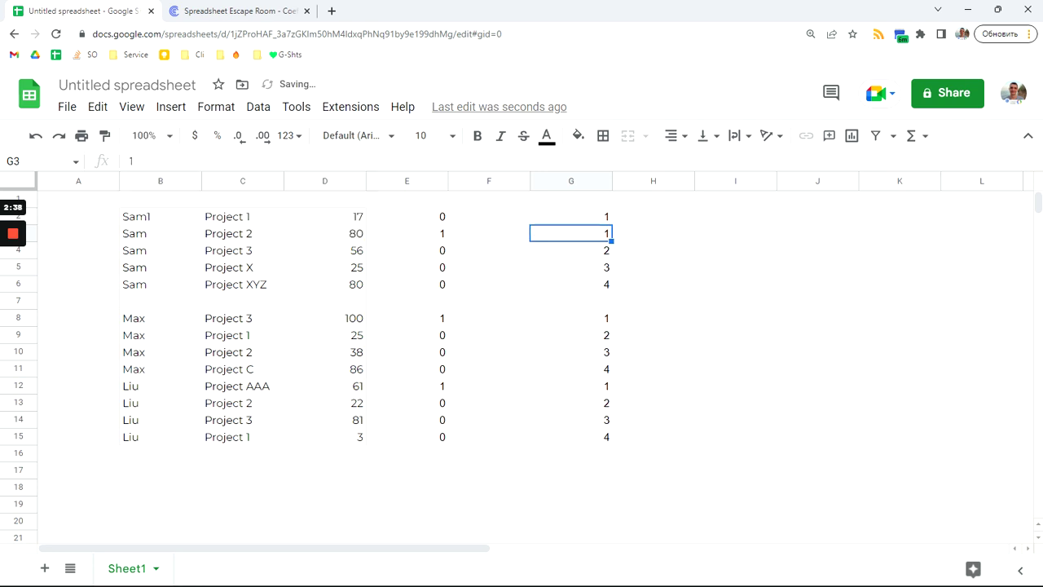
pyautogui.click(590, 220)
# Append 1 to the name in B3 so that it matches the name in B2
pyautogui.click(151, 218)
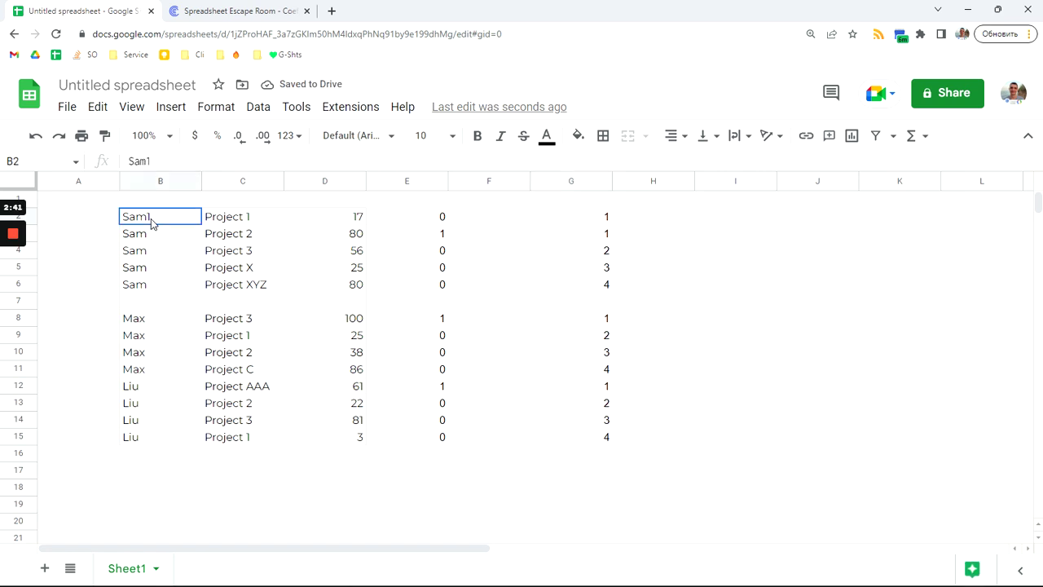
pyautogui.doubleClick(151, 239)
pyautogui.write('1')
pyautogui.press('Tab')
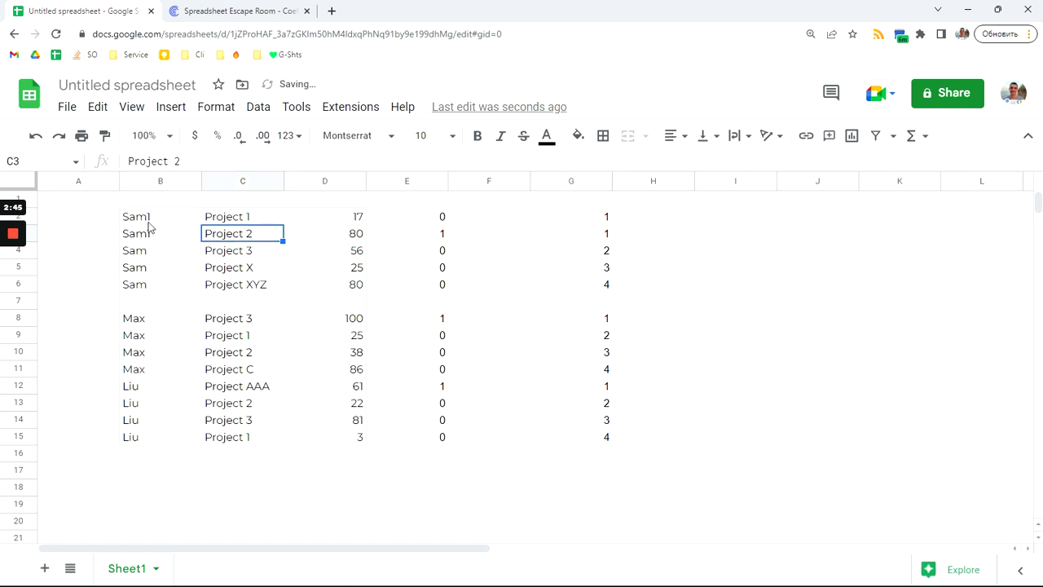
pyautogui.moveTo(157, 223); pyautogui.dragTo(155, 234)
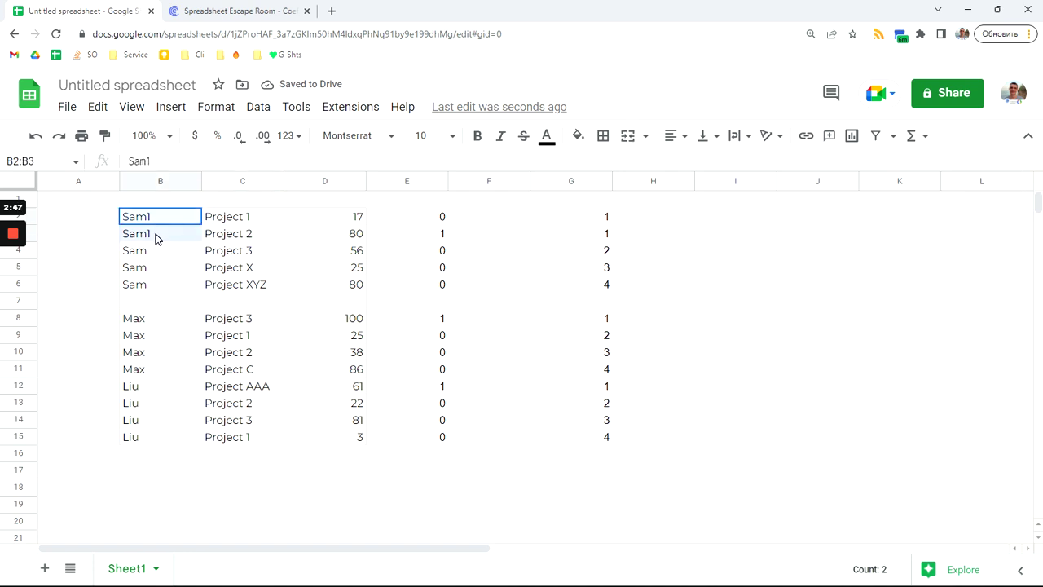
# Move the first group-start flag down one row by entering 1 in E4 and 0 in E3
pyautogui.click(601, 218)
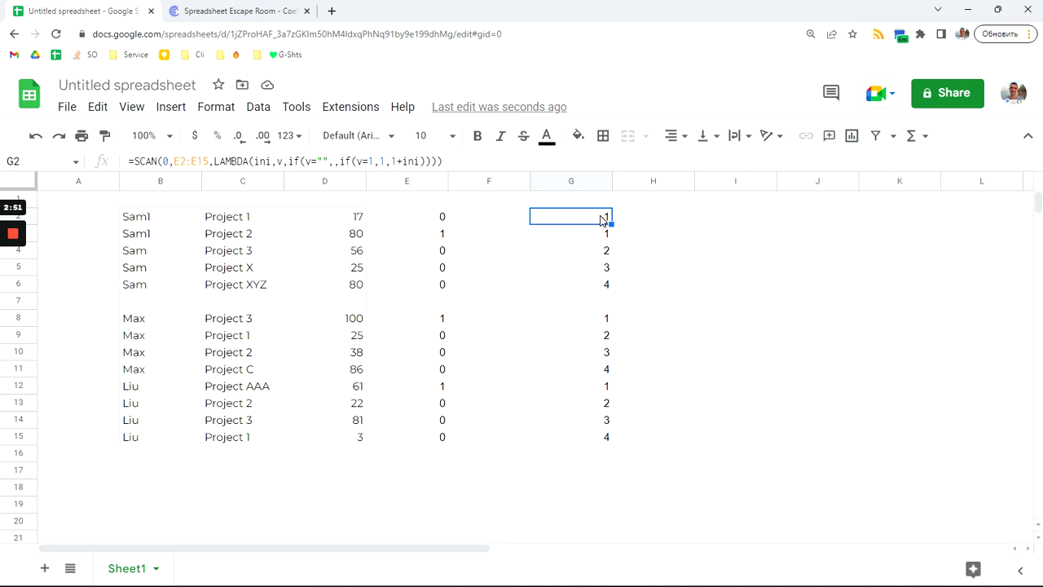
pyautogui.click(594, 238)
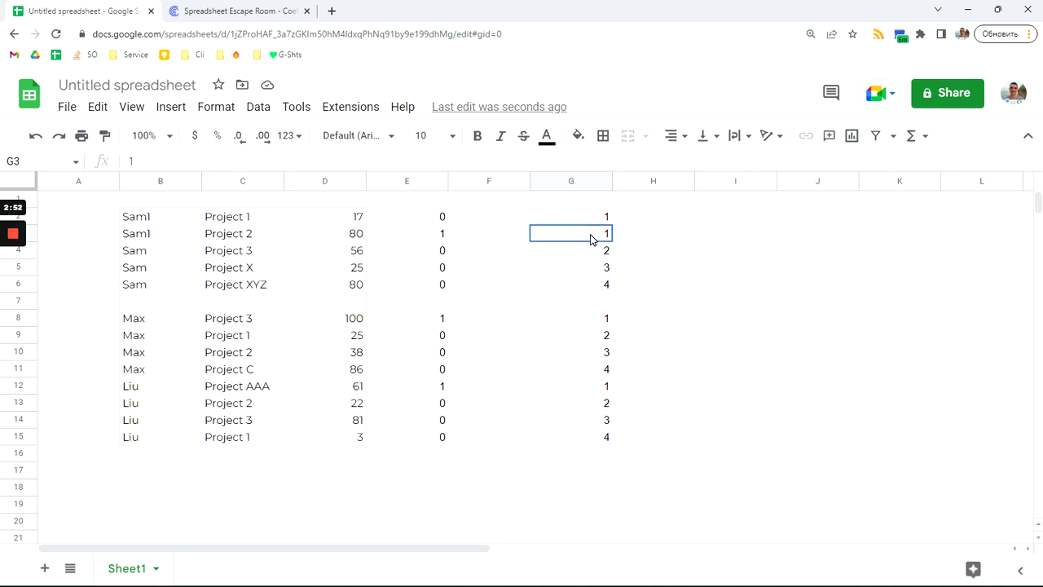
pyautogui.click(429, 220)
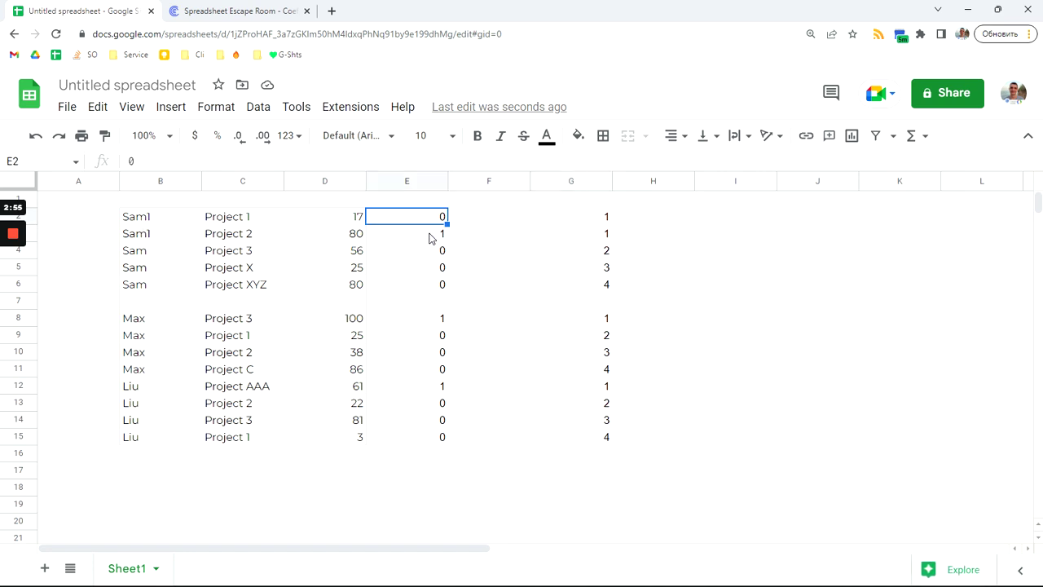
pyautogui.click(431, 235)
pyautogui.click(425, 250)
pyautogui.write('1')
pyautogui.click(433, 237)
pyautogui.write('0')
pyautogui.press('Return')
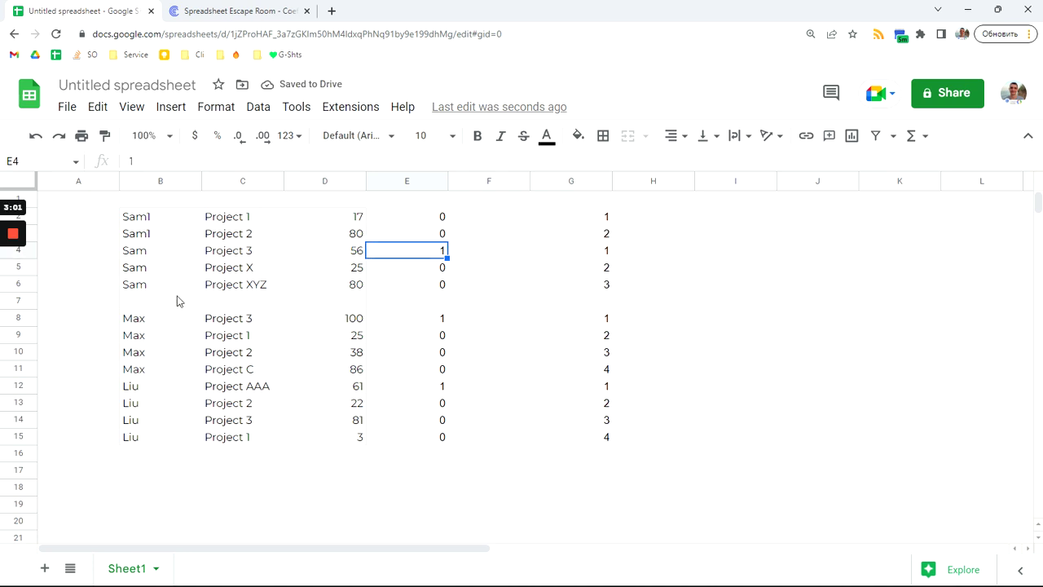
# Compare the names and the flags in E2:E15 with the running numbers in G2:G15, group by group
pyautogui.moveTo(163, 217); pyautogui.dragTo(163, 440)
pyautogui.moveTo(430, 220); pyautogui.dragTo(418, 438)
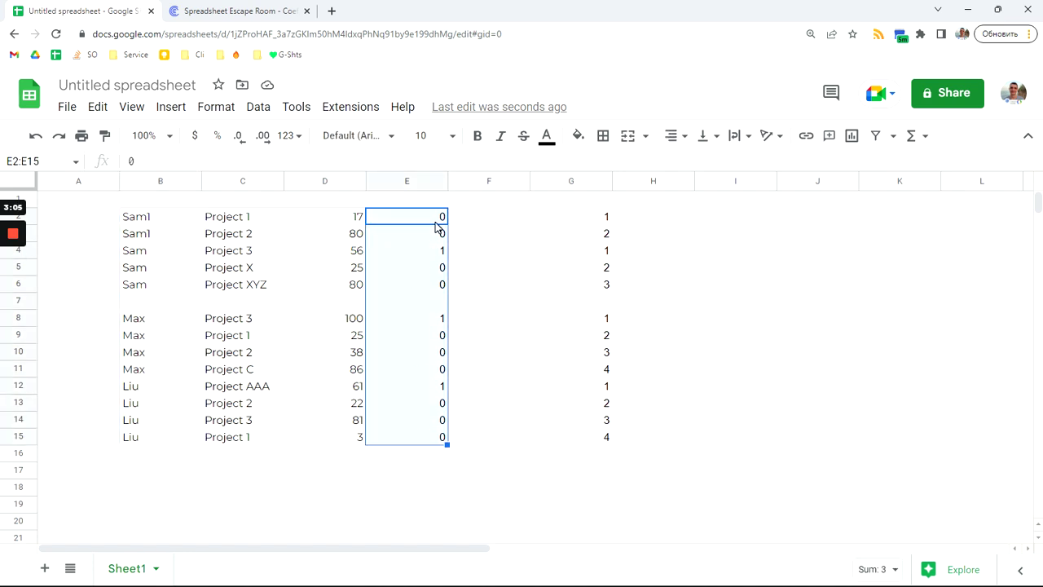
pyautogui.click(585, 220)
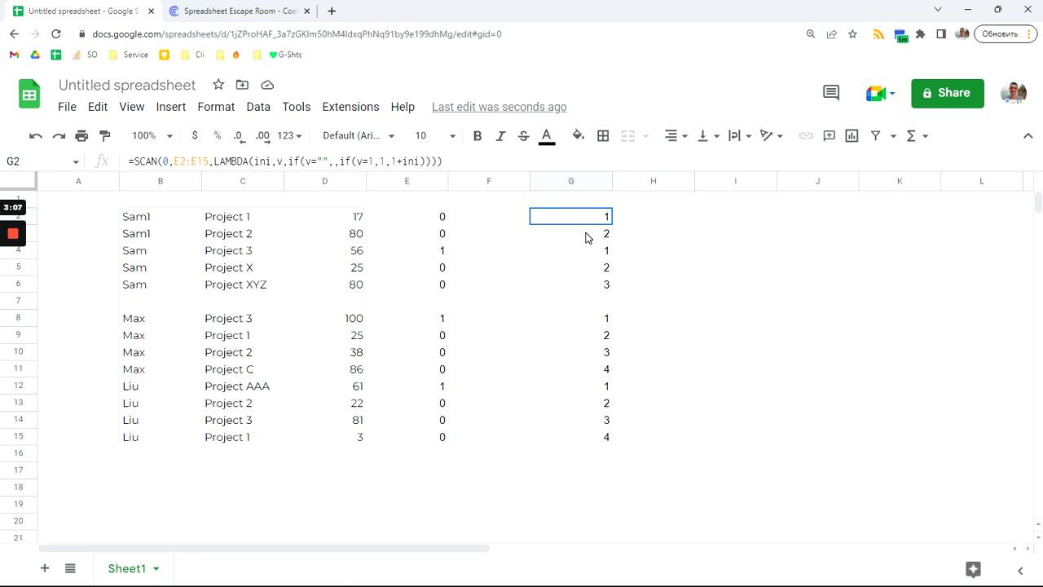
pyautogui.moveTo(588, 237); pyautogui.dragTo(589, 293)
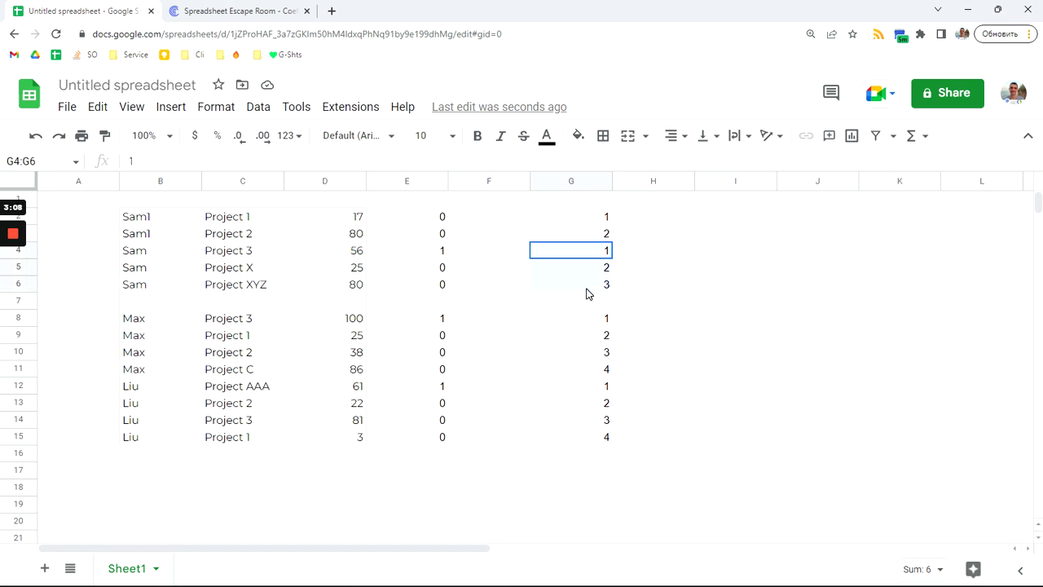
pyautogui.hotkey('shift', 'space')
pyautogui.click(590, 320)
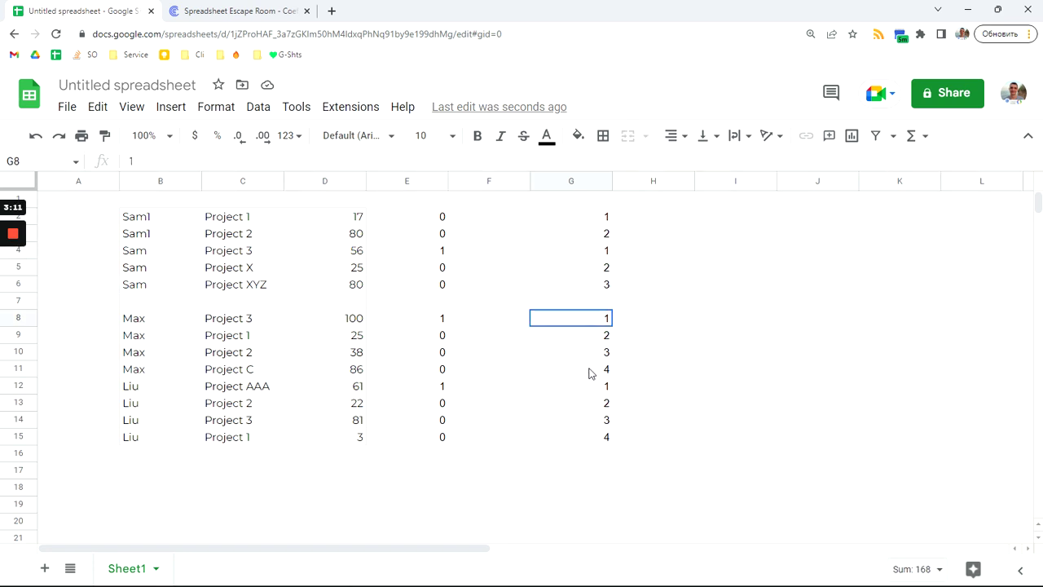
pyautogui.keyDown('shift'); pyautogui.click(592, 375); pyautogui.keyUp('shift')
pyautogui.hotkey('shift', 'space')
pyautogui.moveTo(601, 390); pyautogui.dragTo(600, 419)
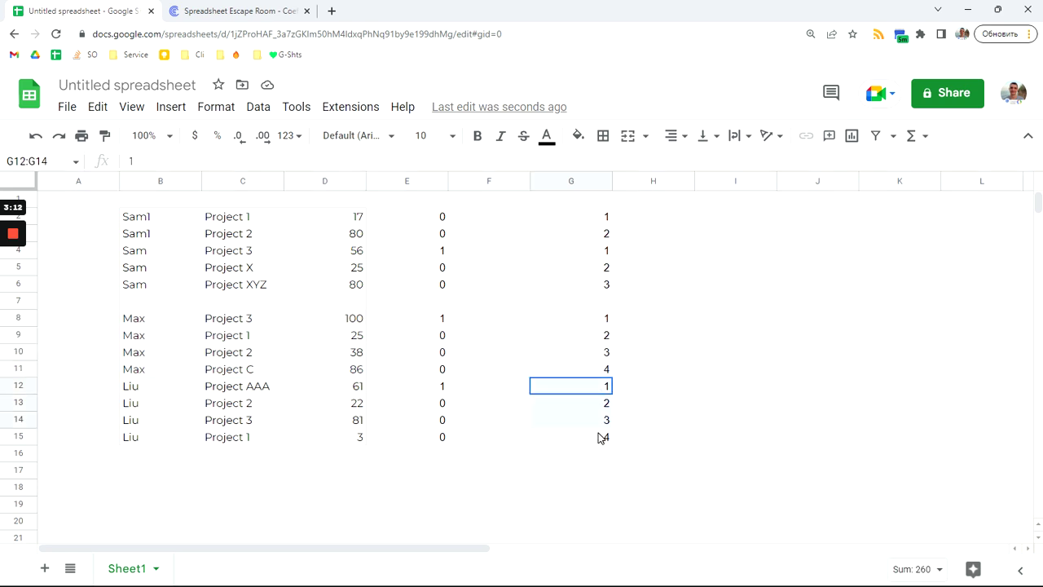
pyautogui.keyDown('shift'); pyautogui.click(600, 438); pyautogui.keyUp('shift')
pyautogui.hotkey('shift', 'space')
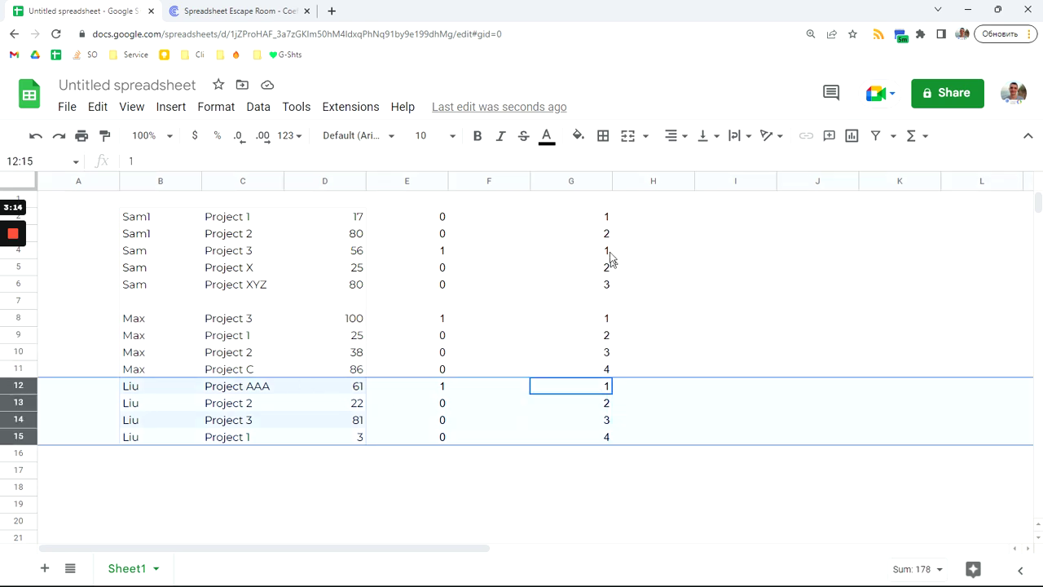
pyautogui.click(592, 222)
pyautogui.keyDown('shift'); pyautogui.click(593, 437); pyautogui.keyUp('shift')
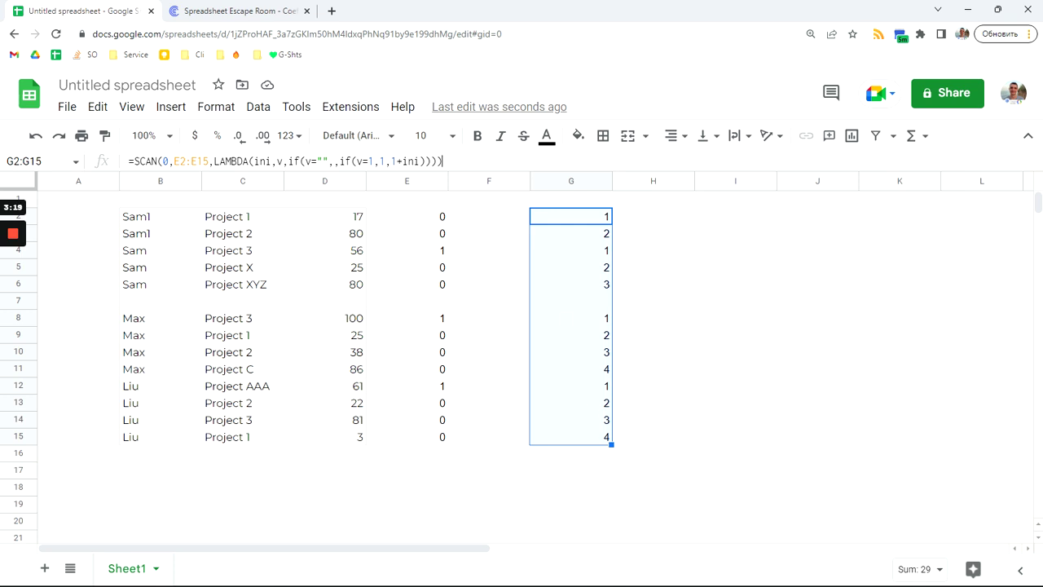
# Inspect the range E2:E15 in the SCAN formula, the matching flag cells and the output in G2:G15
pyautogui.press('F2')
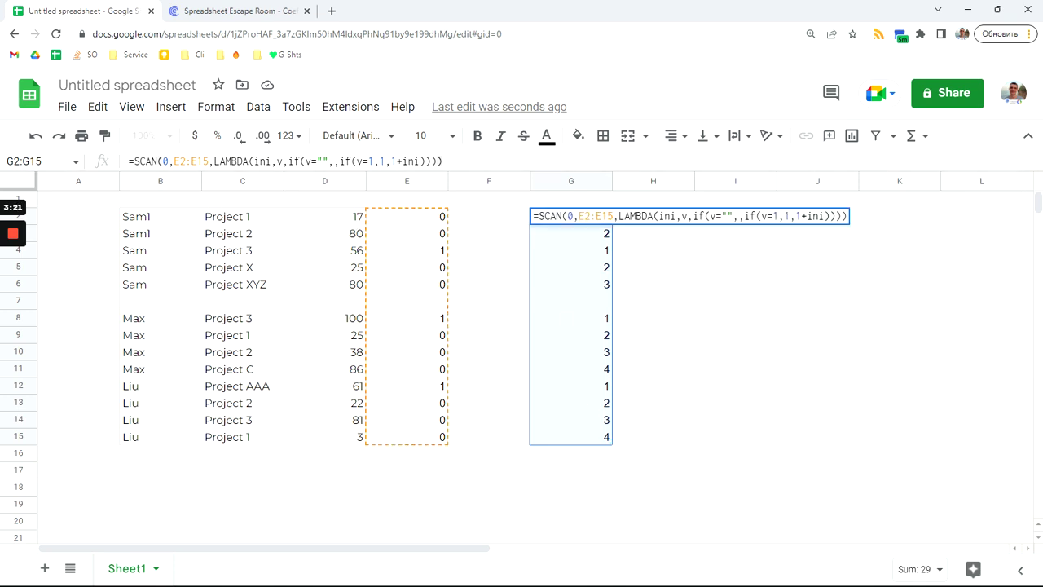
pyautogui.moveTo(173, 160); pyautogui.dragTo(209, 161)
pyautogui.press('Return')
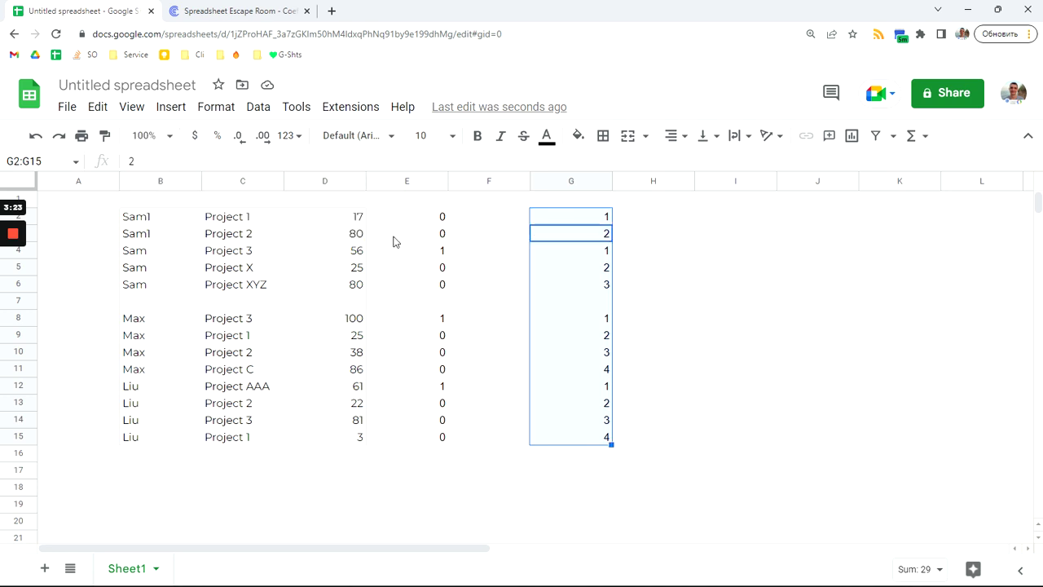
pyautogui.moveTo(408, 218); pyautogui.dragTo(422, 438)
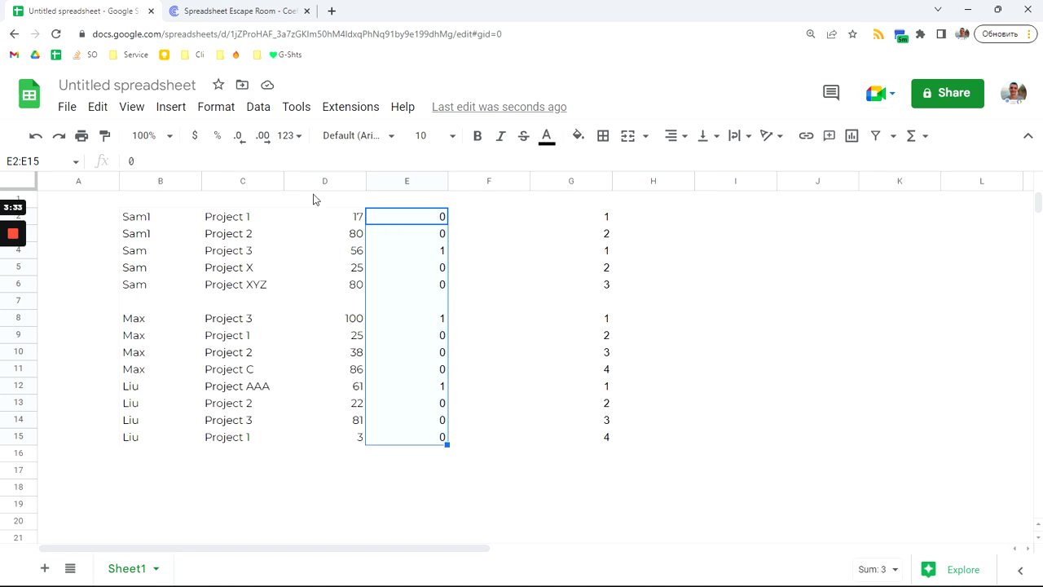
pyautogui.click(258, 111)
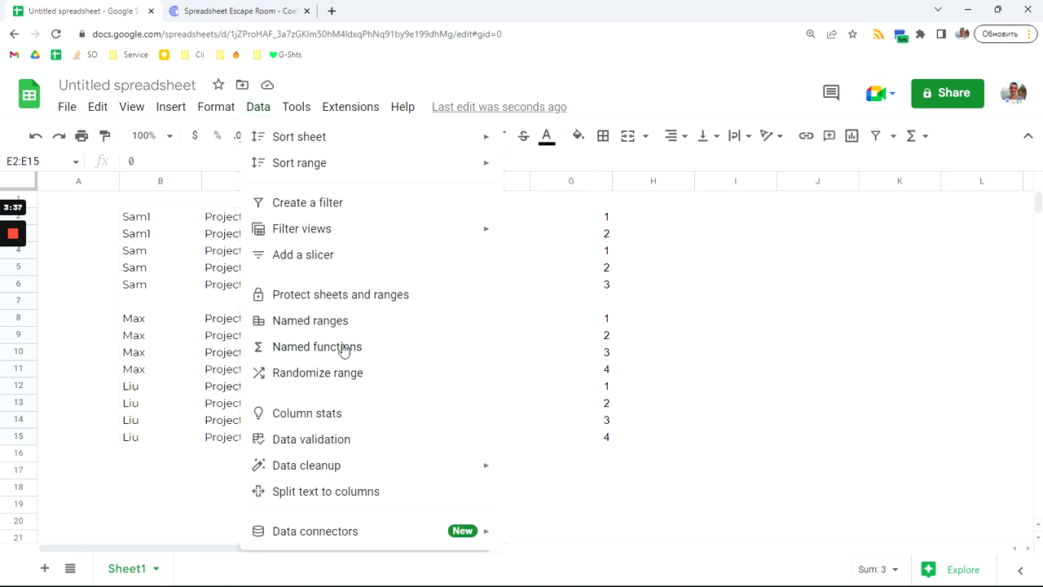
pyautogui.click(713, 303)
pyautogui.moveTo(602, 224); pyautogui.dragTo(602, 228)
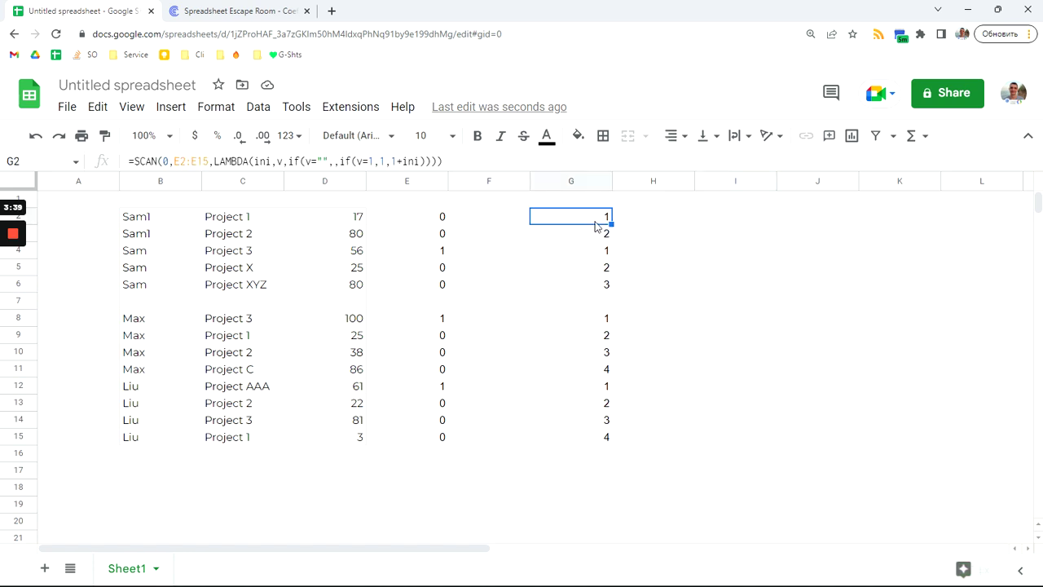
pyautogui.moveTo(595, 379); pyautogui.dragTo(595, 436)
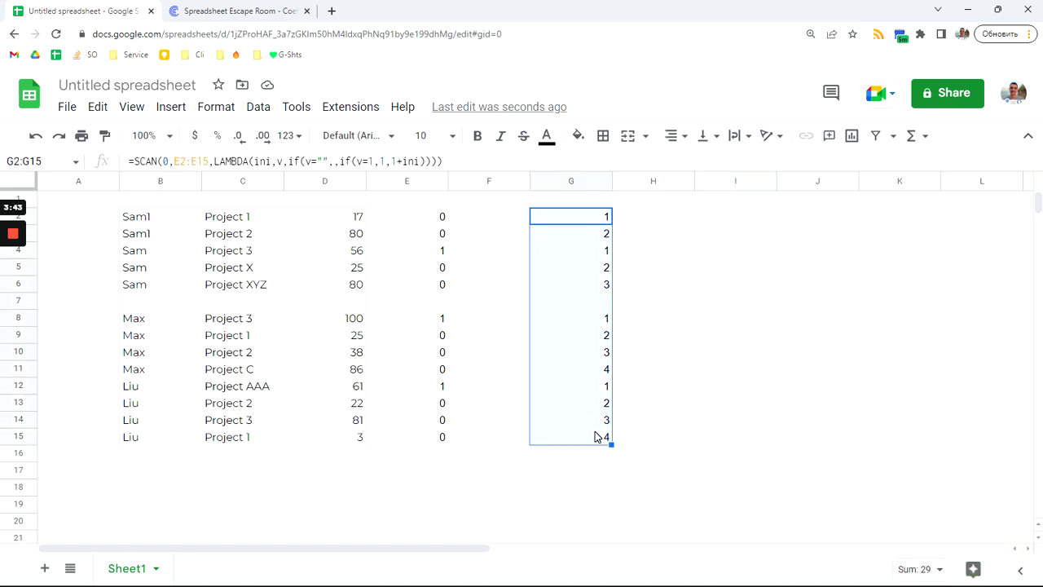